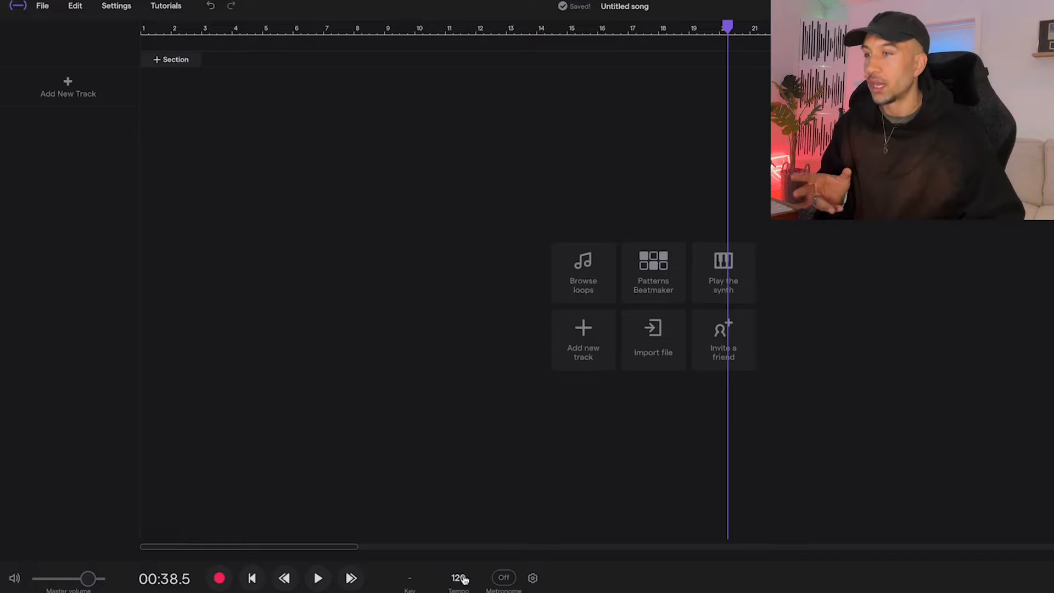
Set the song's tempo to 130 BPM.
left_click(532, 515)
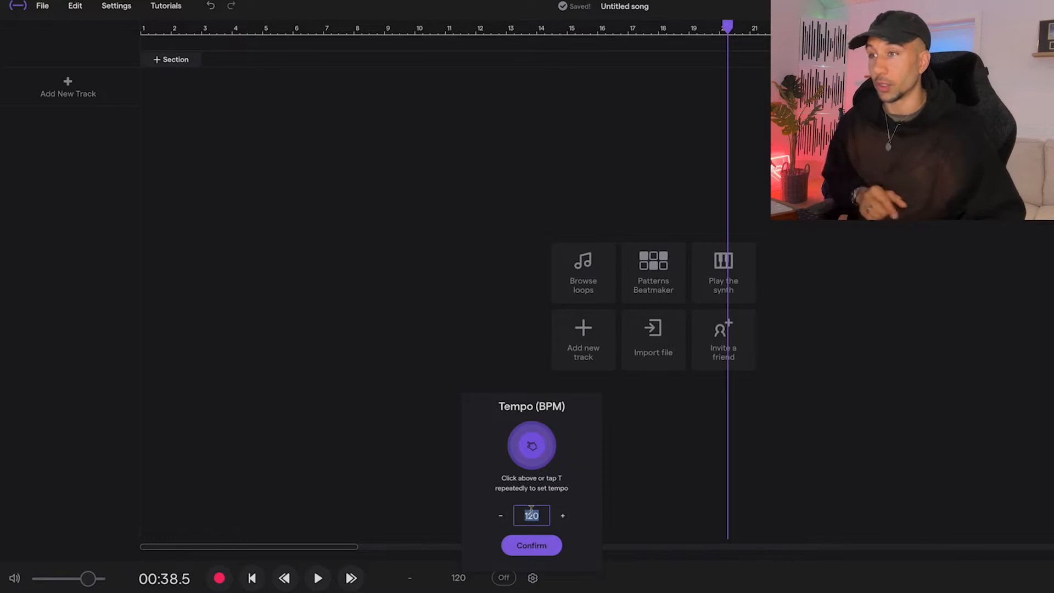
type("130")
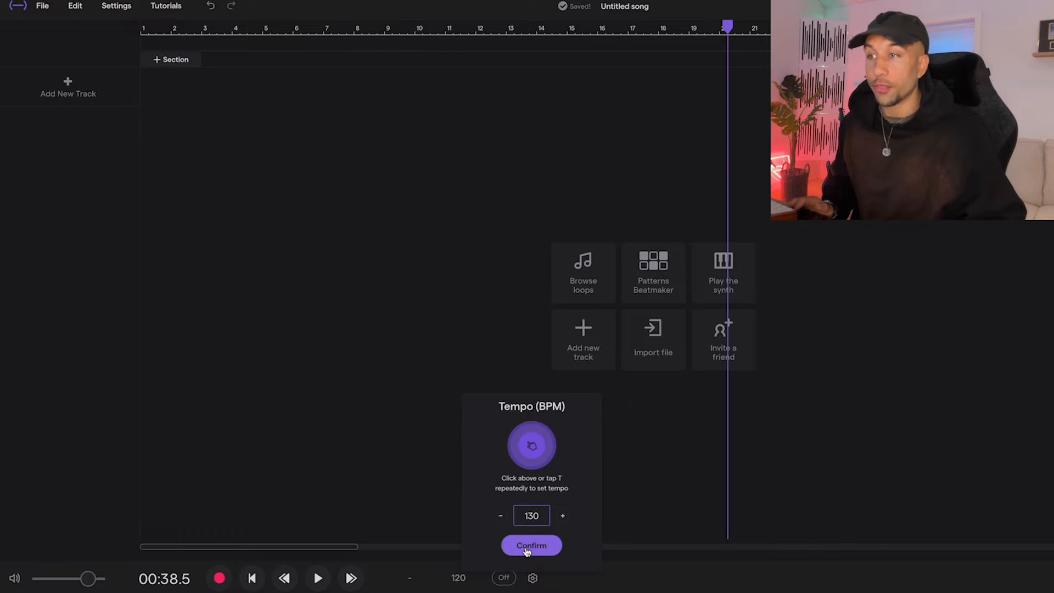
left_click(528, 546)
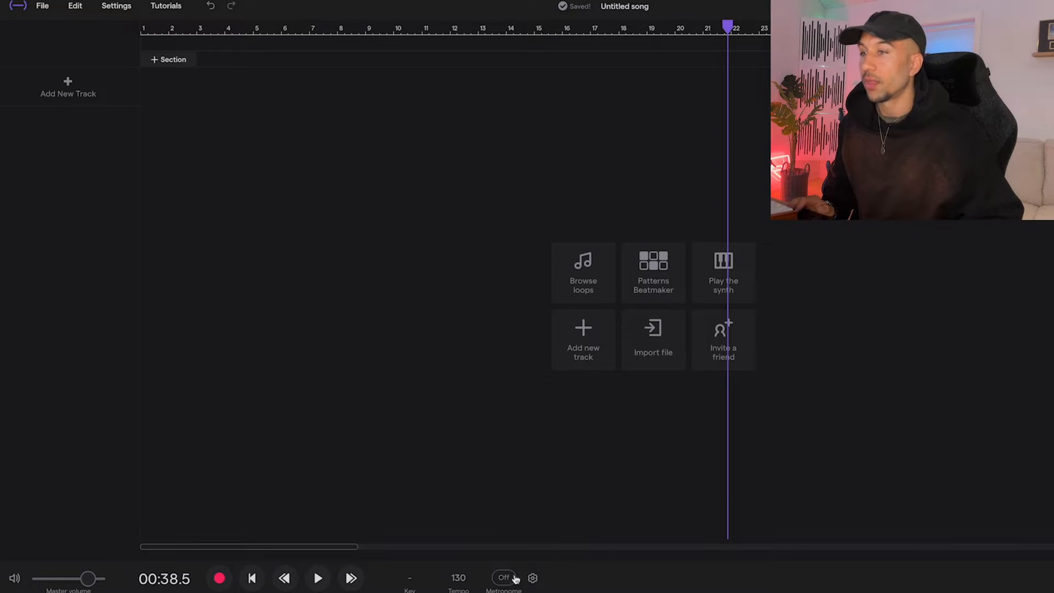
Add a new synth track and load the Amazon Brass preset from the Brass category.
left_click(68, 86)
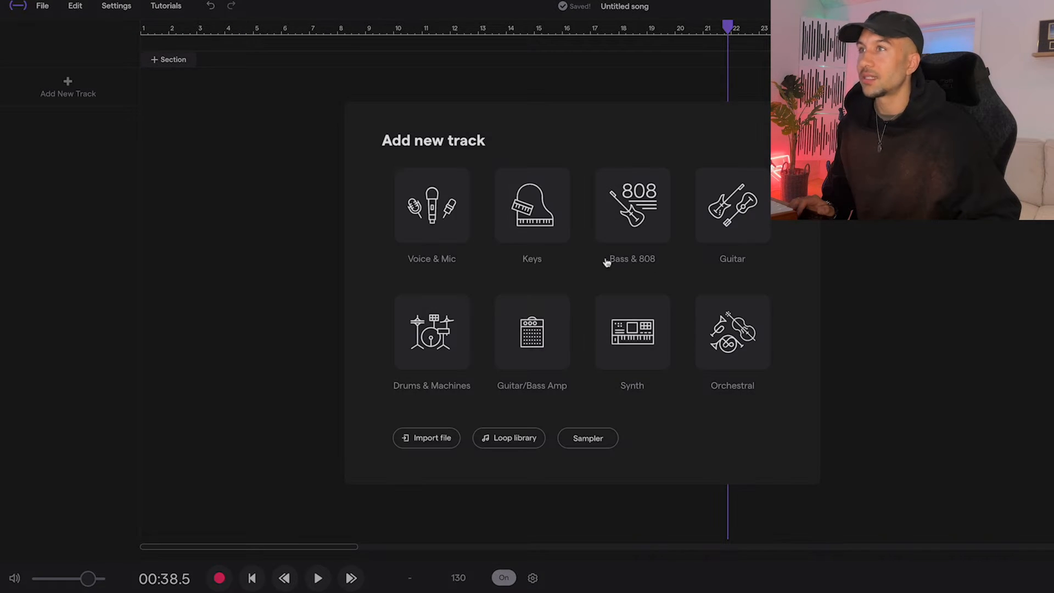
left_click(659, 346)
scroll(586, 365, "down", 3)
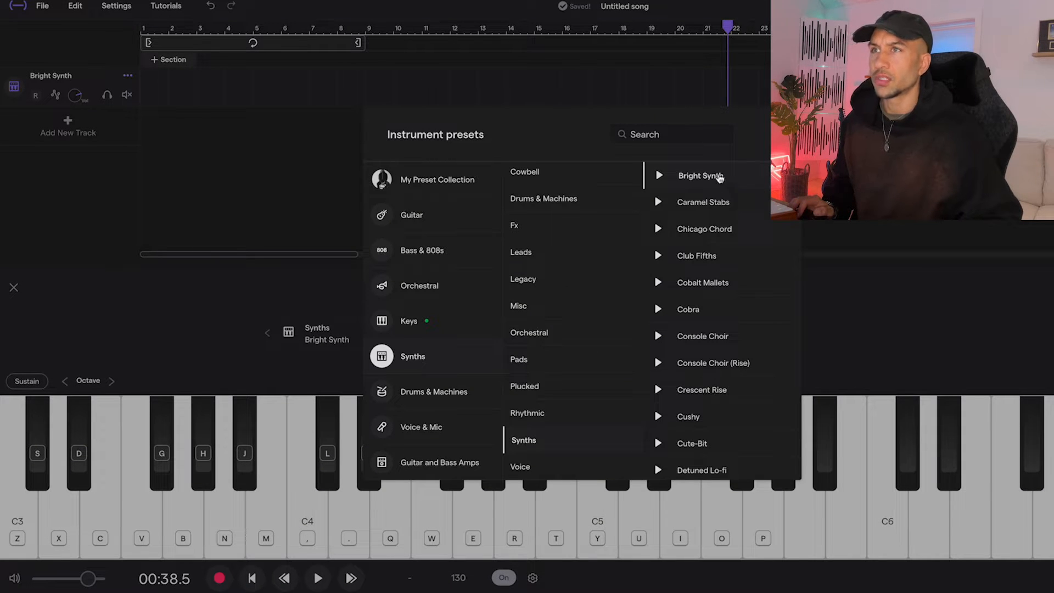
left_click(285, 188)
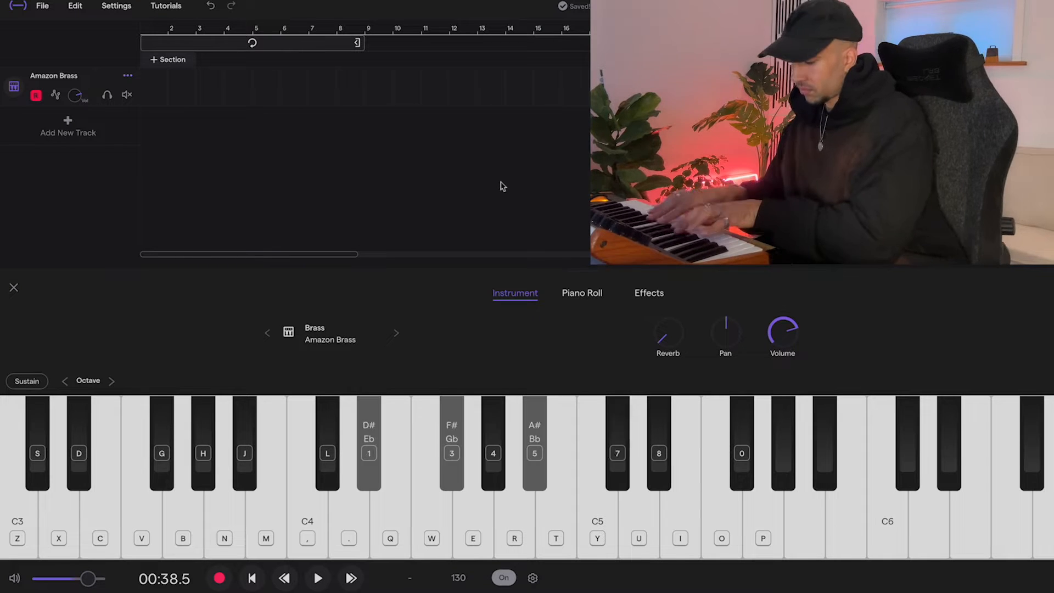
Step forward through the brass presets and load Jump Brass on the synth track.
left_click(397, 333)
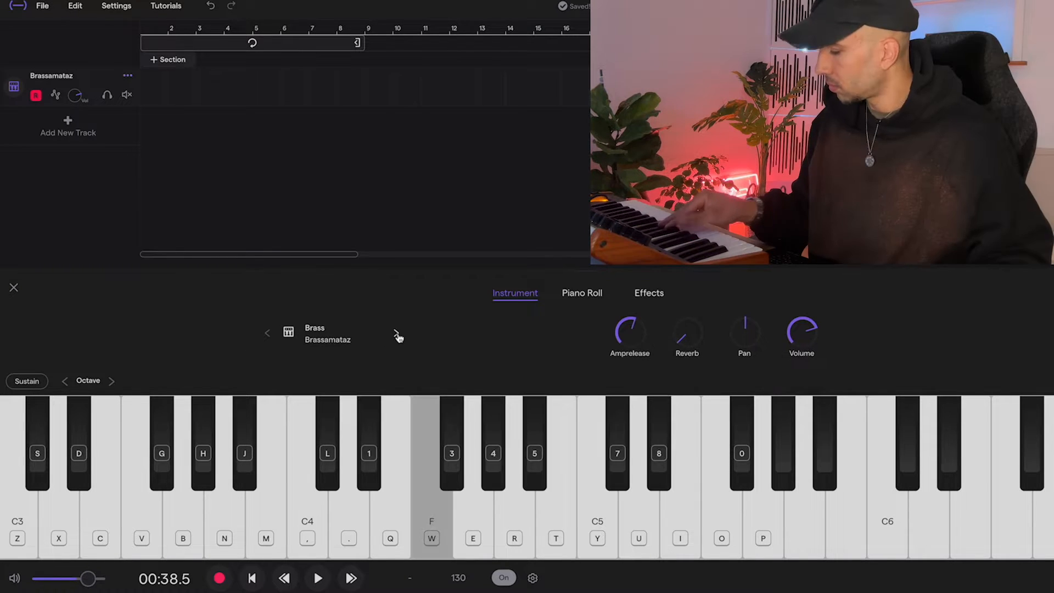
left_click(397, 334)
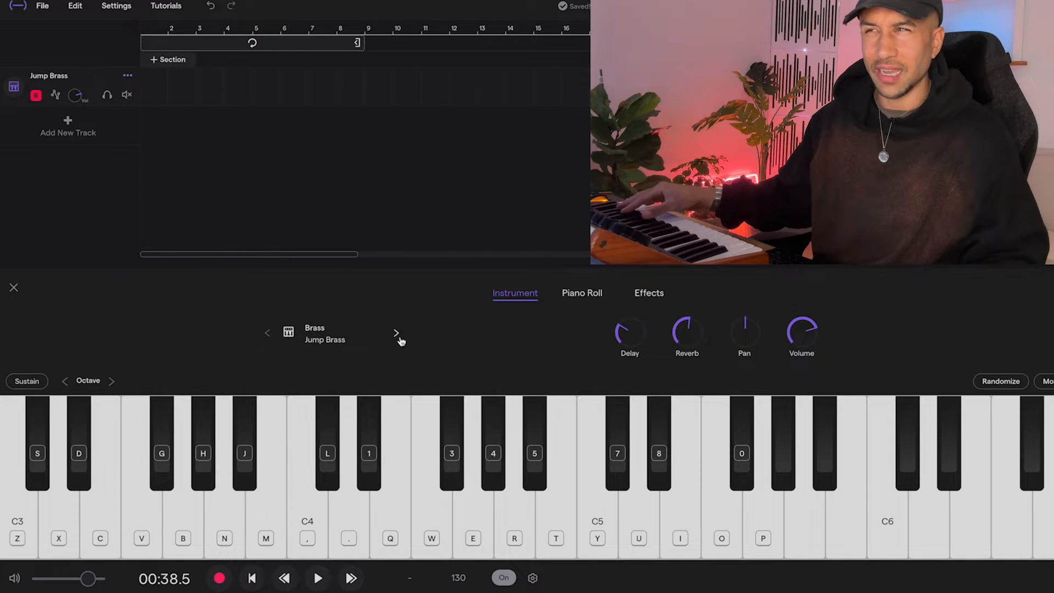
left_click(396, 333)
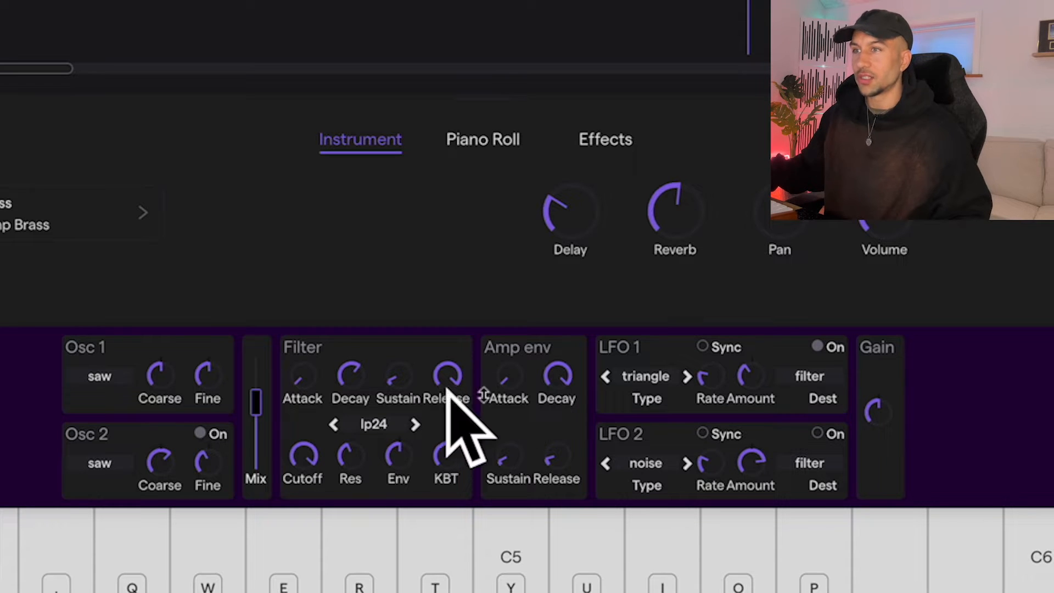
Raise the synth's amp envelope attack slightly and lengthen its release to a little below the middle.
left_click_drag(507, 375, 504, 317)
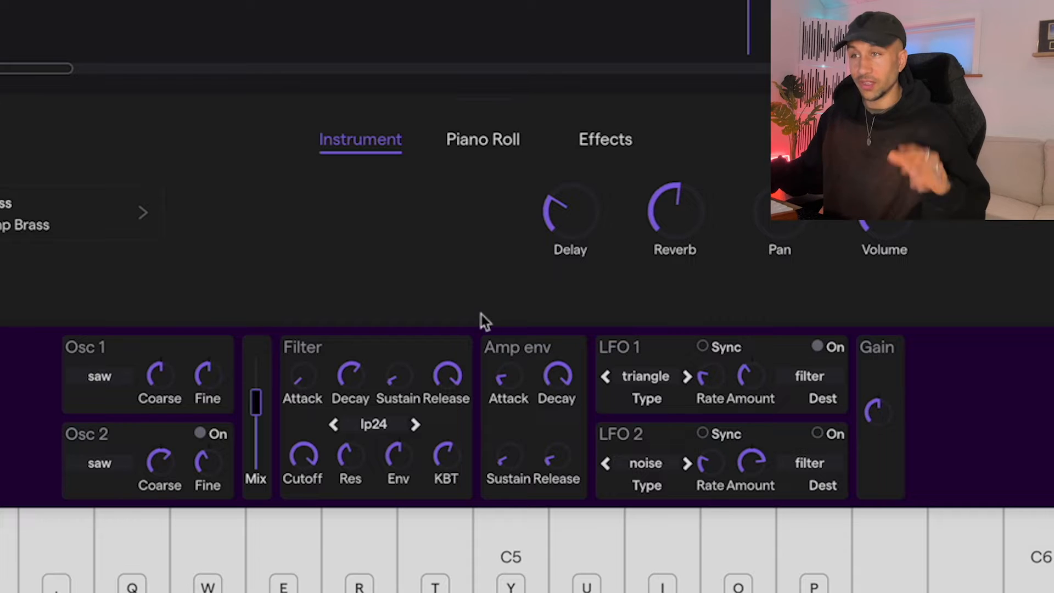
left_click_drag(577, 478, 568, 408)
mouse_move(558, 454)
left_mouse_down()
mouse_move(568, 433)
mouse_move(560, 459)
left_mouse_up()
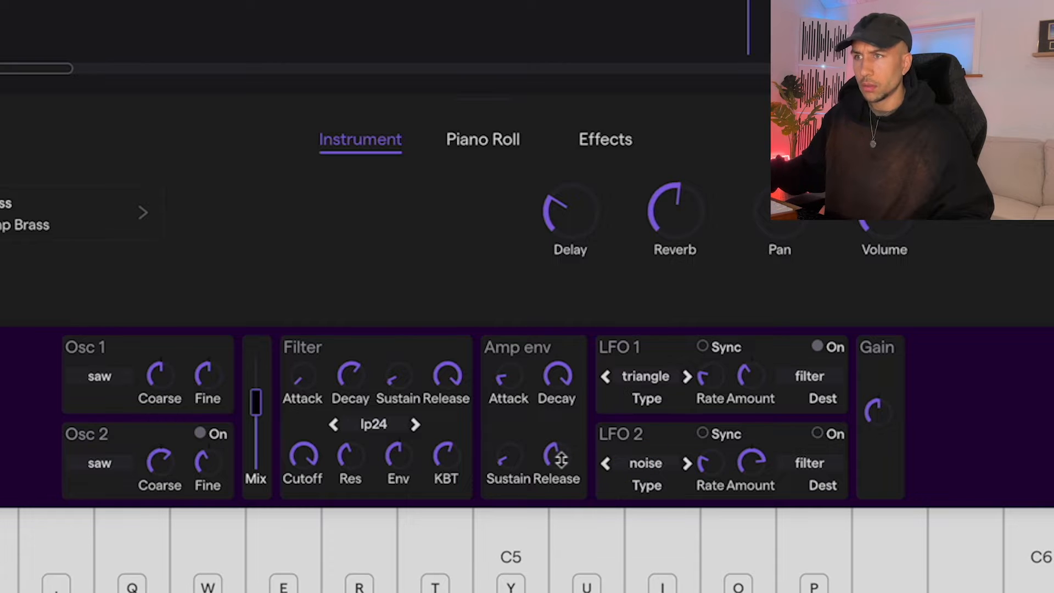
Raise oscillator 1's fine tuning slightly above centre and turn down the filter cutoff.
left_click(208, 377)
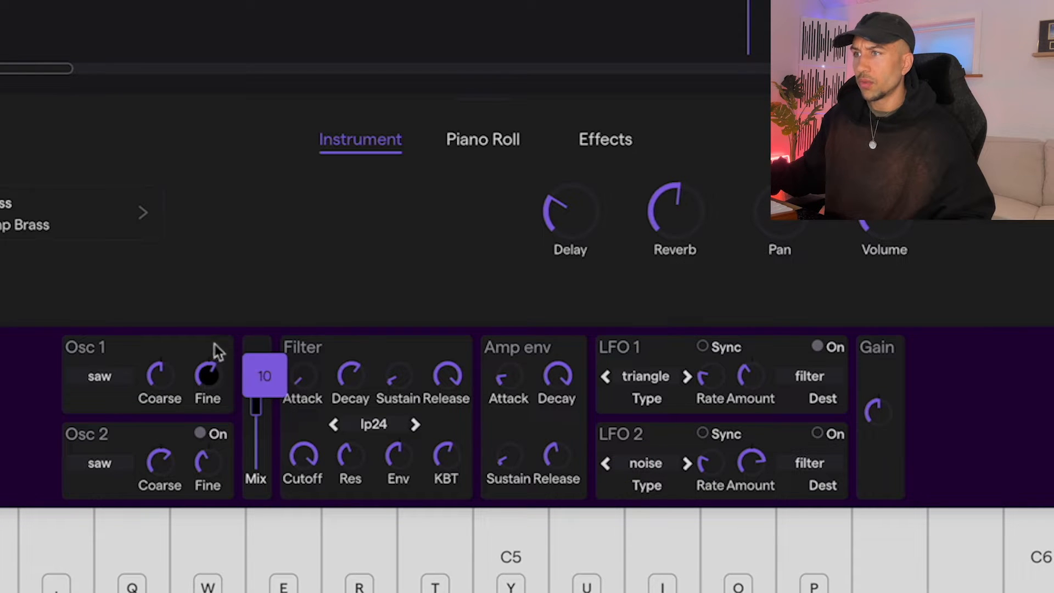
left_click_drag(214, 345, 216, 303)
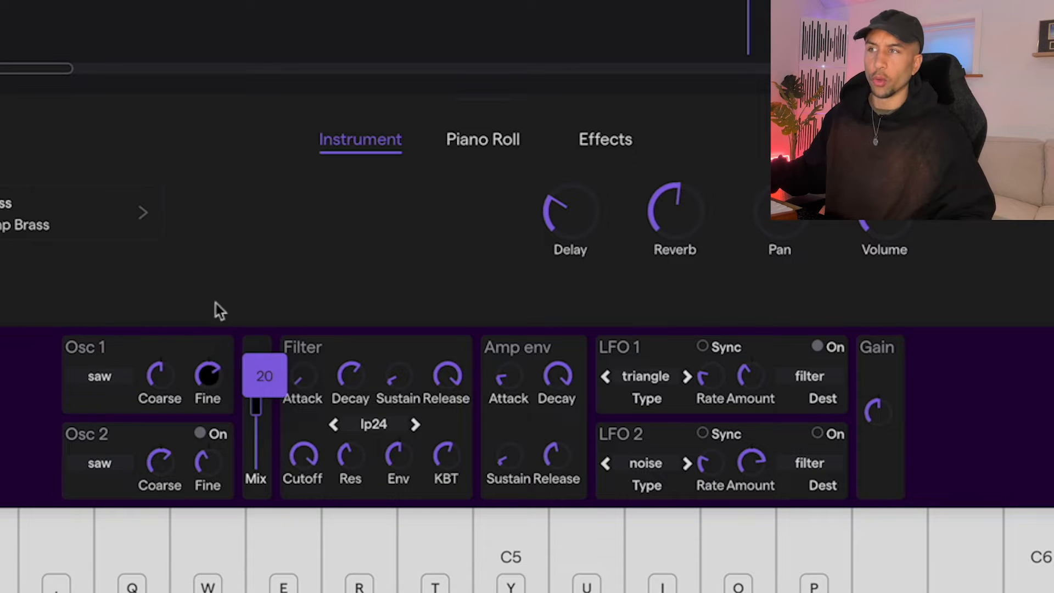
left_click_drag(222, 223, 205, 340)
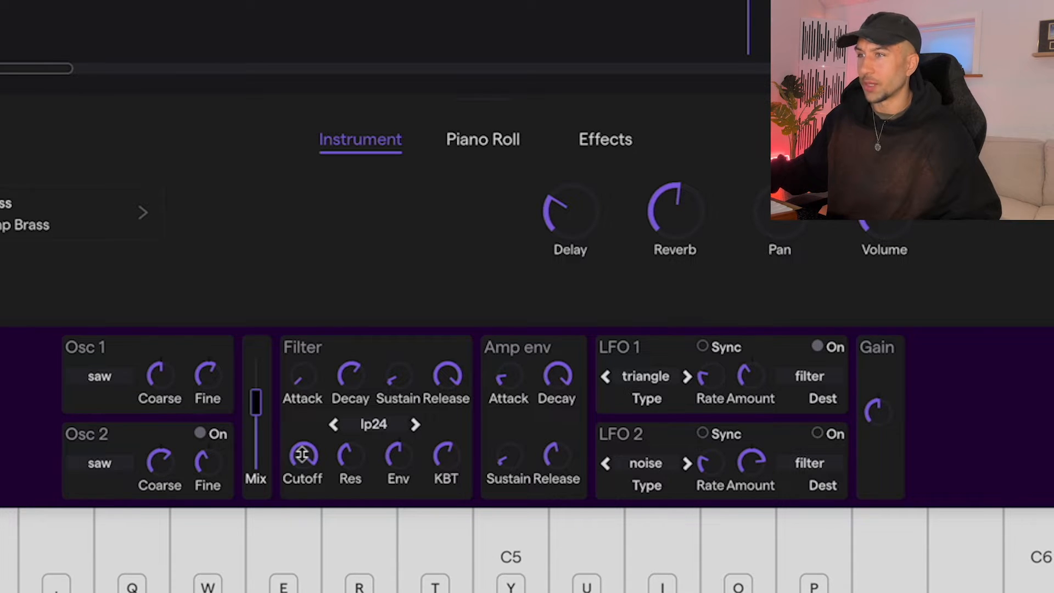
left_click_drag(301, 454, 300, 502)
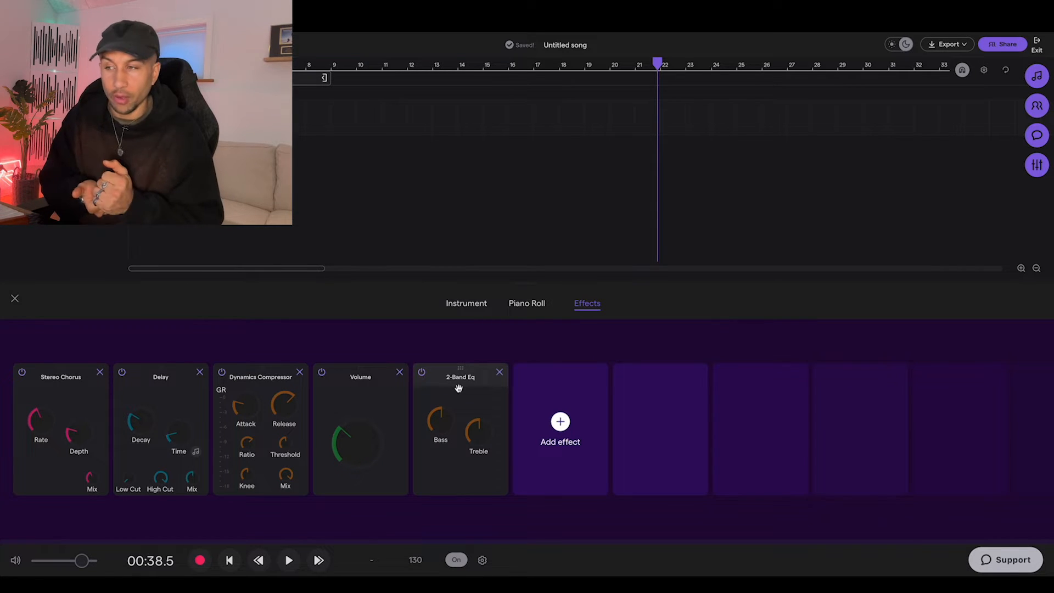
Add a Stereo Chorus from the Movement effects after the 2-Band Eq and raise its depth to about 0.46.
left_click(571, 421)
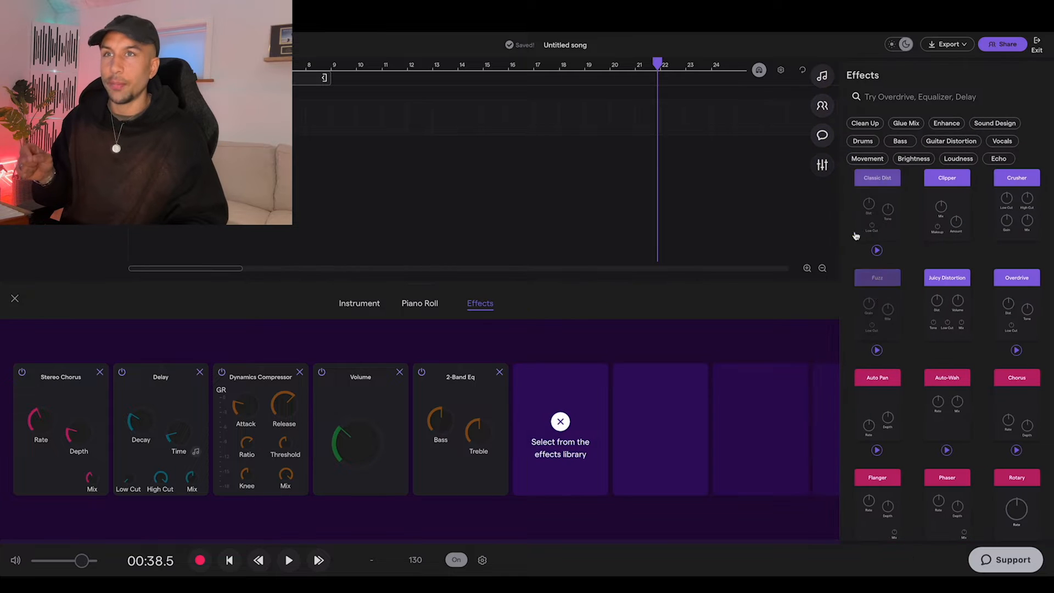
left_click(869, 158)
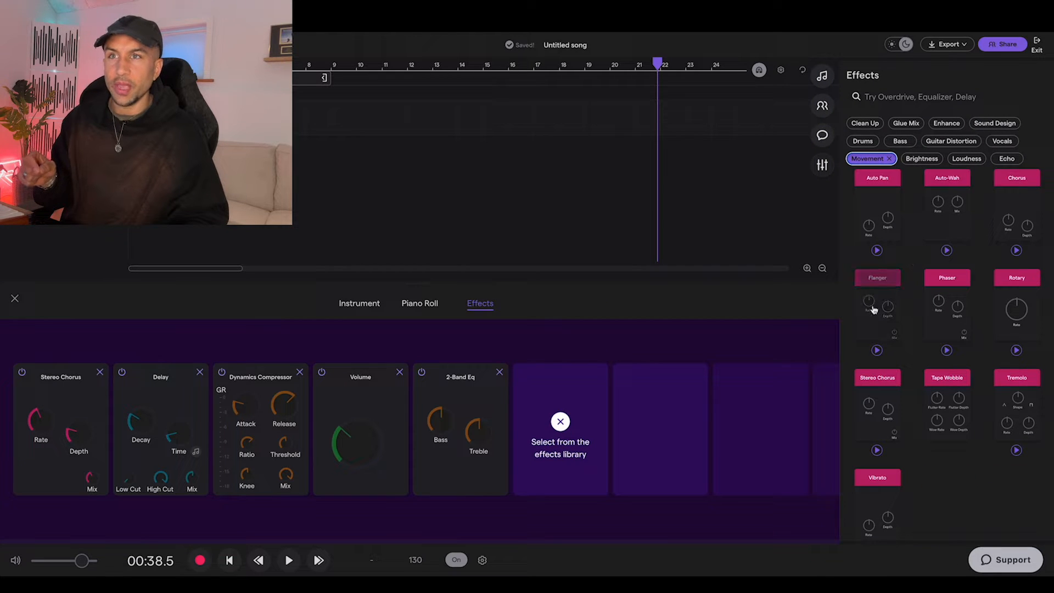
left_click(882, 404)
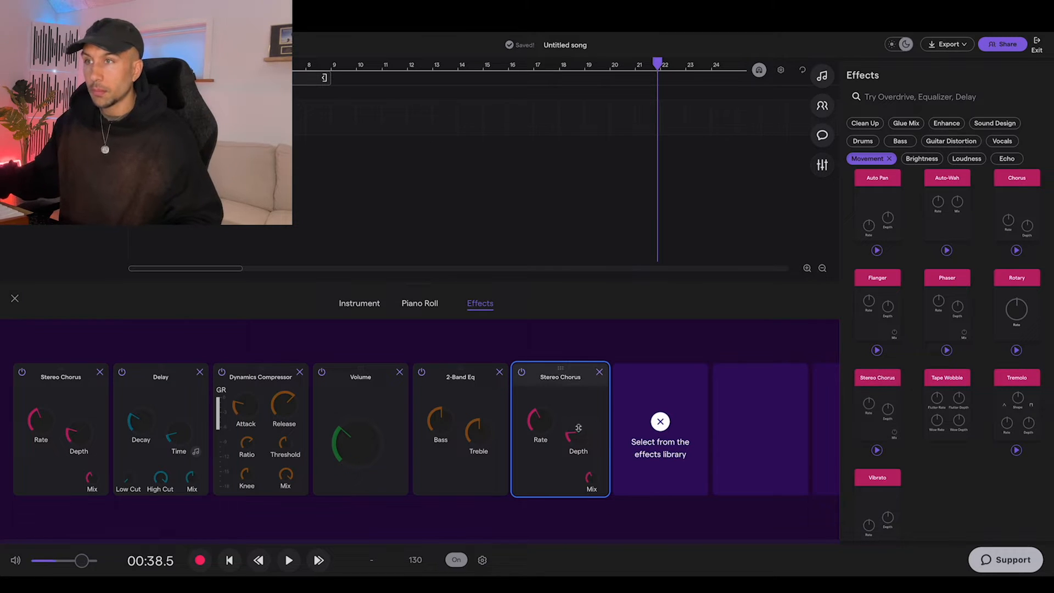
left_click_drag(579, 428, 578, 395)
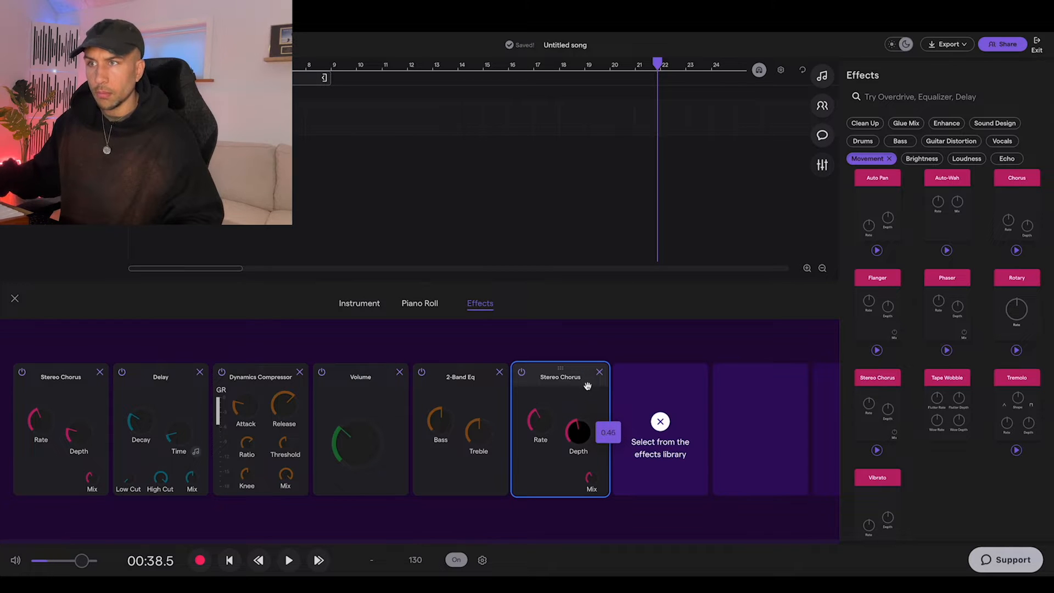
left_click_drag(587, 386, 587, 388)
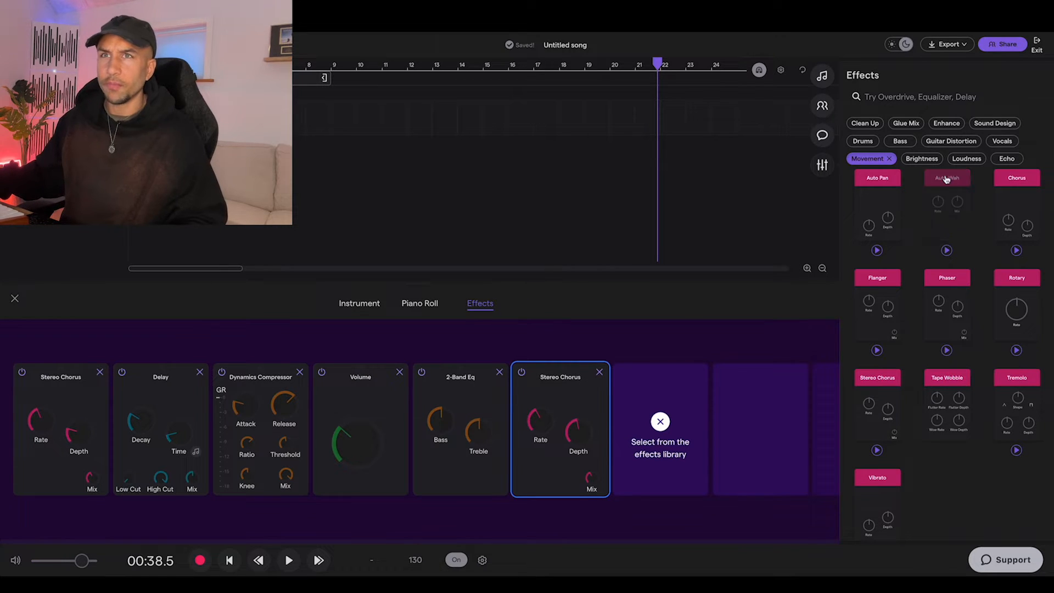
Filter the effects library to Guitar Distortion and add Juicy Distortion to the end of the chain.
left_click(887, 159)
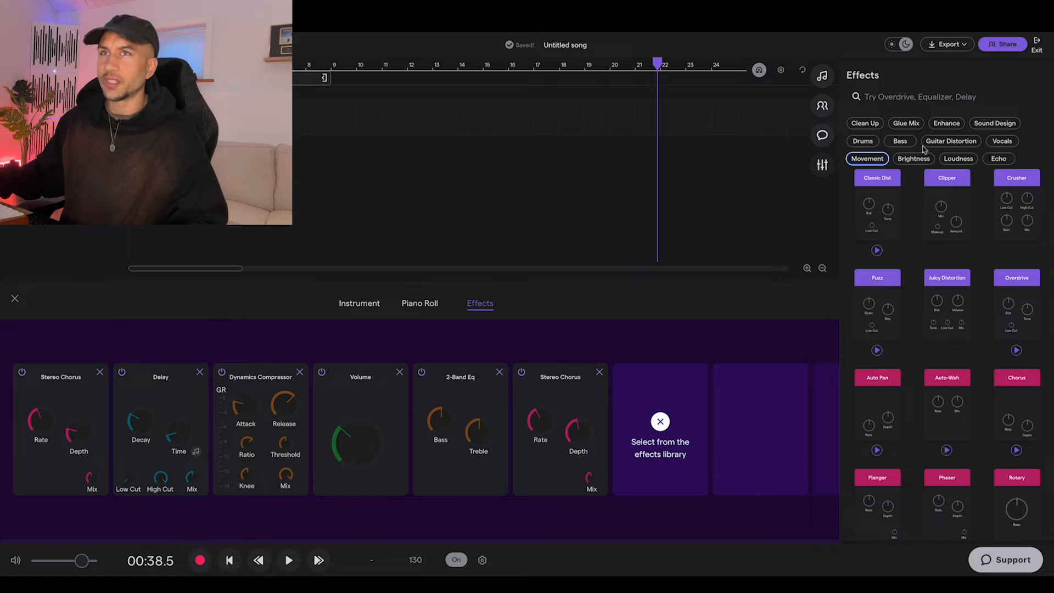
left_click(967, 144)
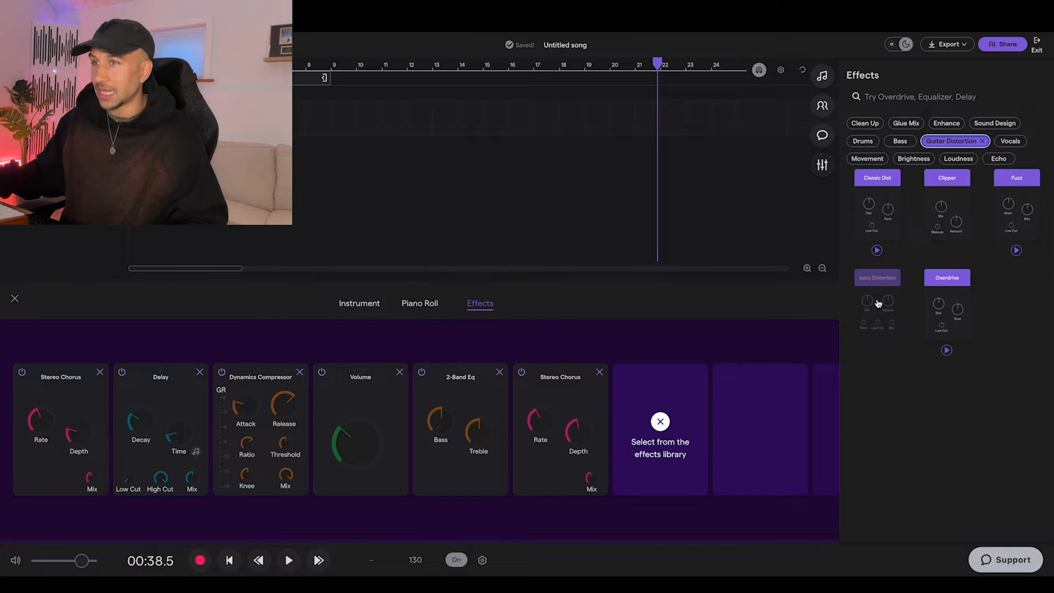
left_click_drag(879, 303, 656, 414)
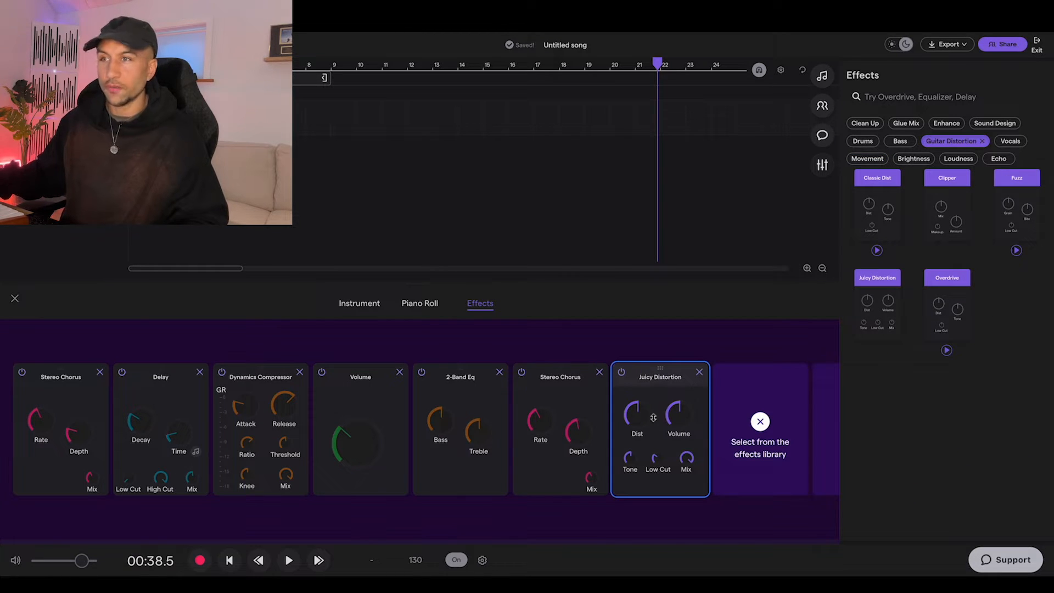
Raise Juicy Distortion's low cut to about 458 Hz and compare the sound with the effect bypassed and active.
left_click_drag(657, 460, 658, 452)
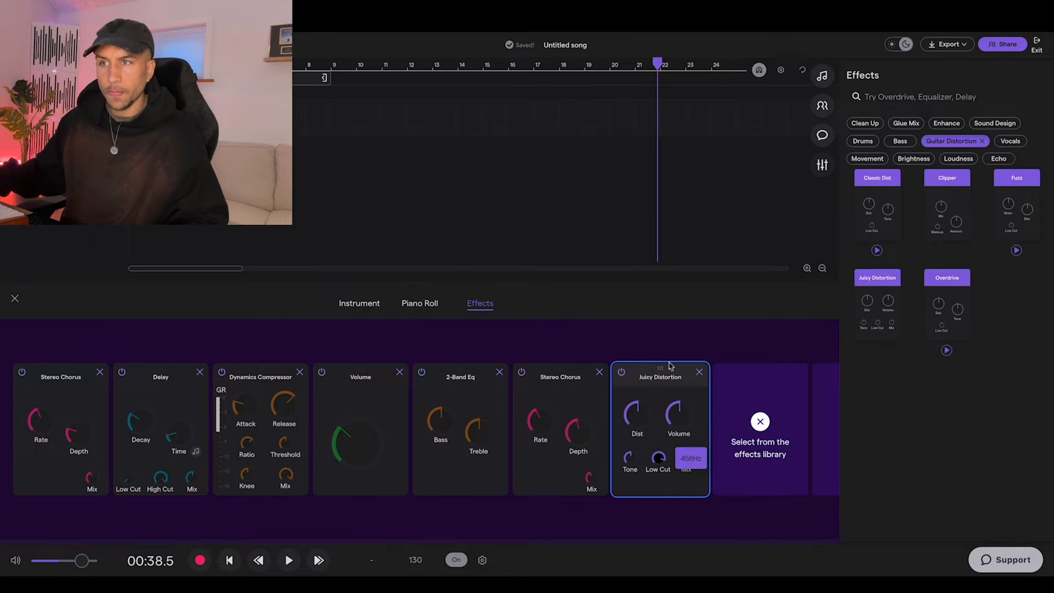
left_click(654, 459)
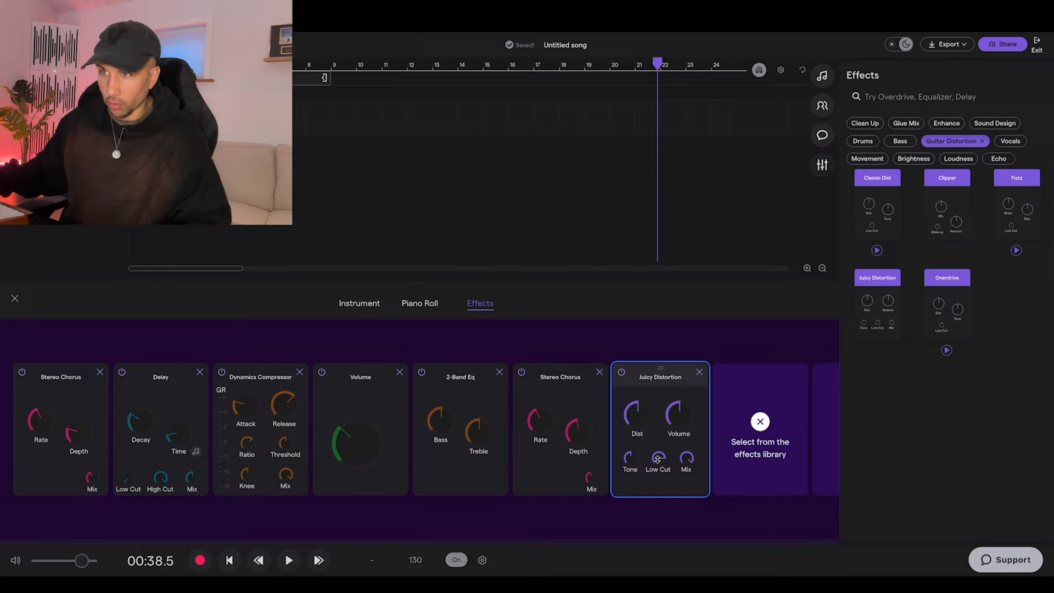
left_click(621, 373)
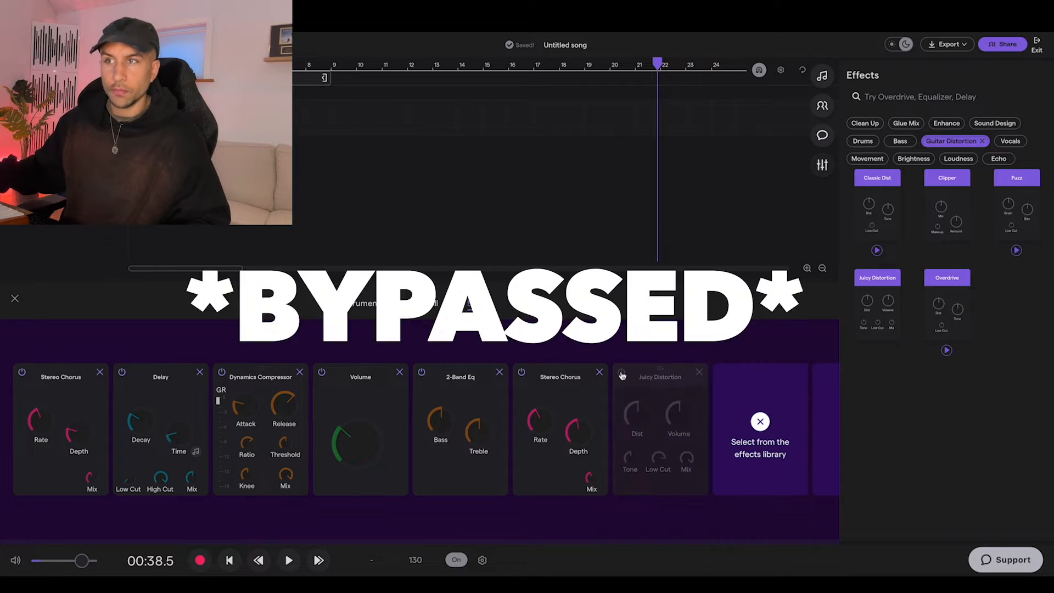
left_click(621, 373)
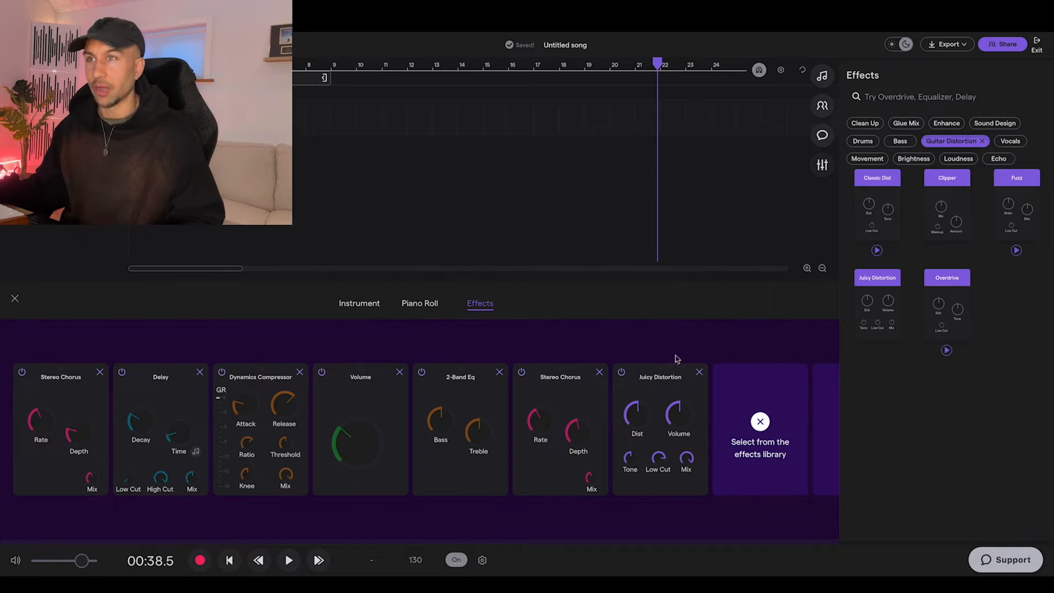
Filter the effects library to Clean Up and add a Visual EQ after Juicy Distortion.
left_click(946, 144)
left_click(854, 126)
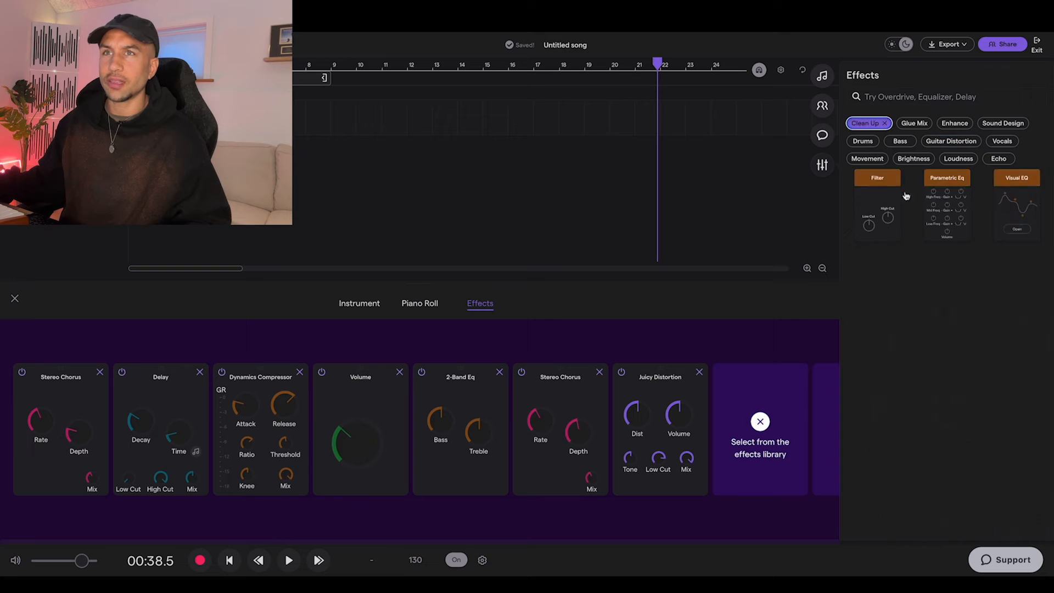
left_click(1008, 209)
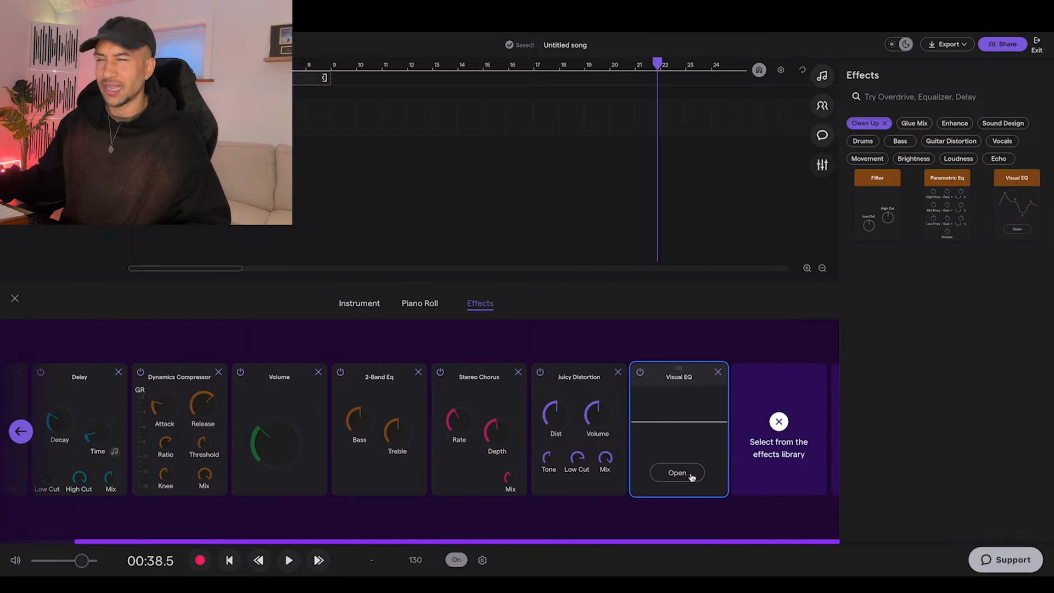
Shape the Visual EQ curve with band 1 cutting the lows, a boost in the mids and band 5 slightly lowering the highs.
left_click(692, 477)
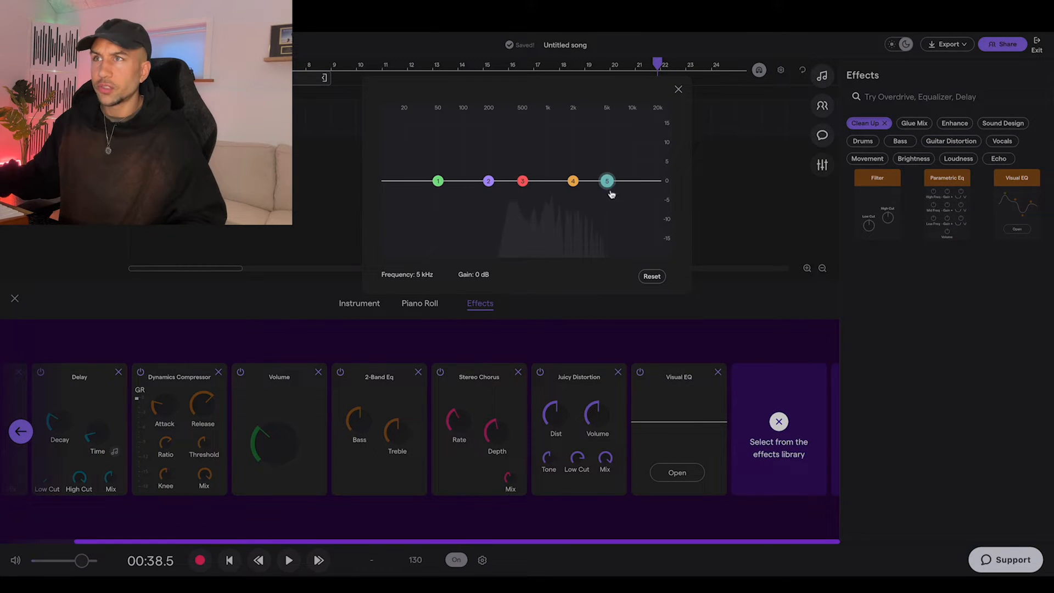
left_click_drag(611, 193, 610, 209)
left_click_drag(437, 180, 486, 257)
left_click_drag(573, 181, 545, 174)
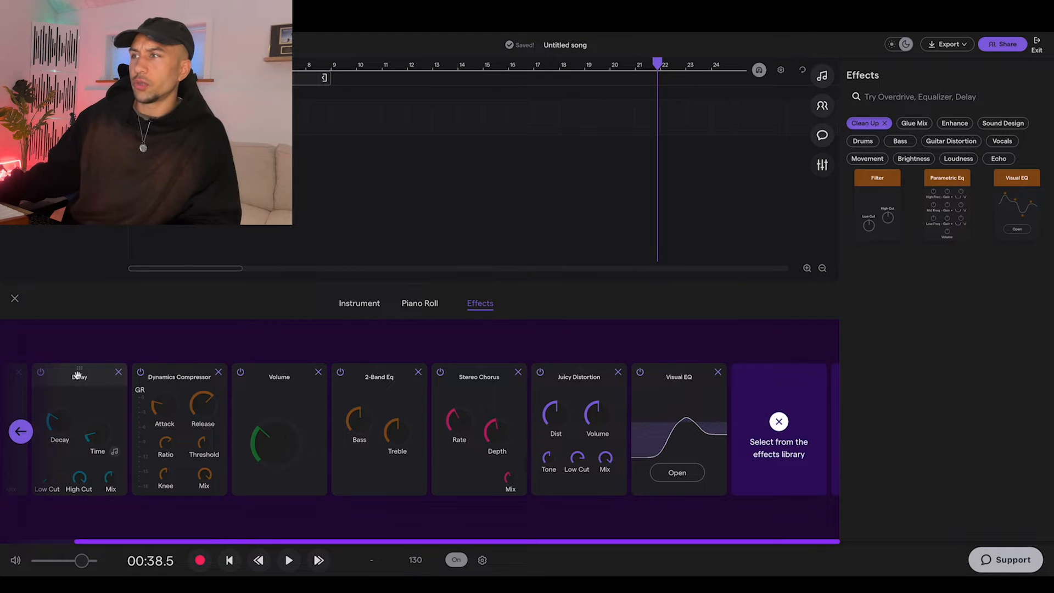
Move the Delay effect to the end of the chain after Visual EQ and lower its high cut.
left_click_drag(77, 375, 676, 384)
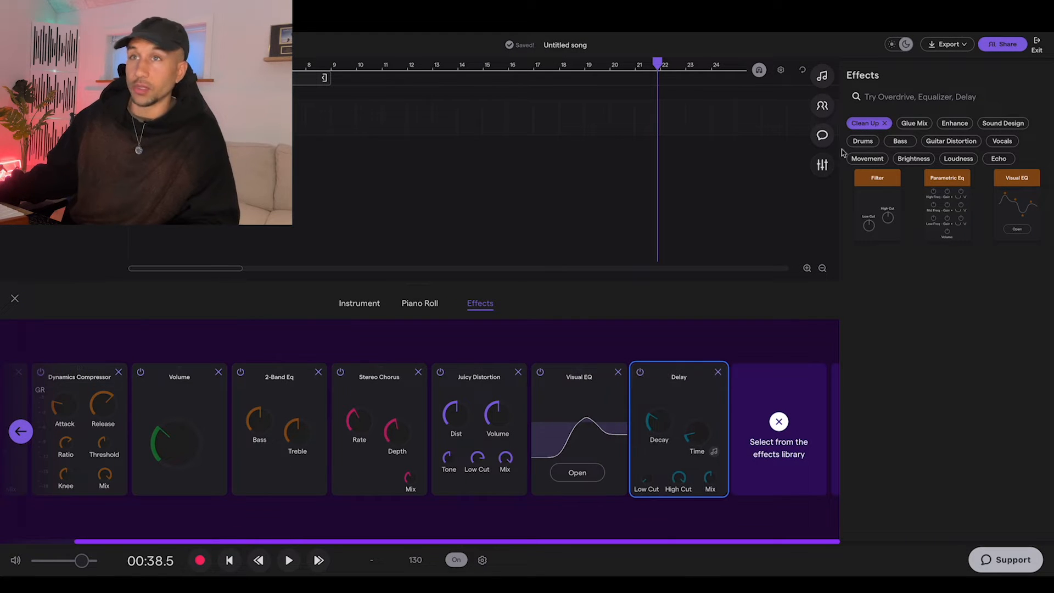
left_click(881, 125)
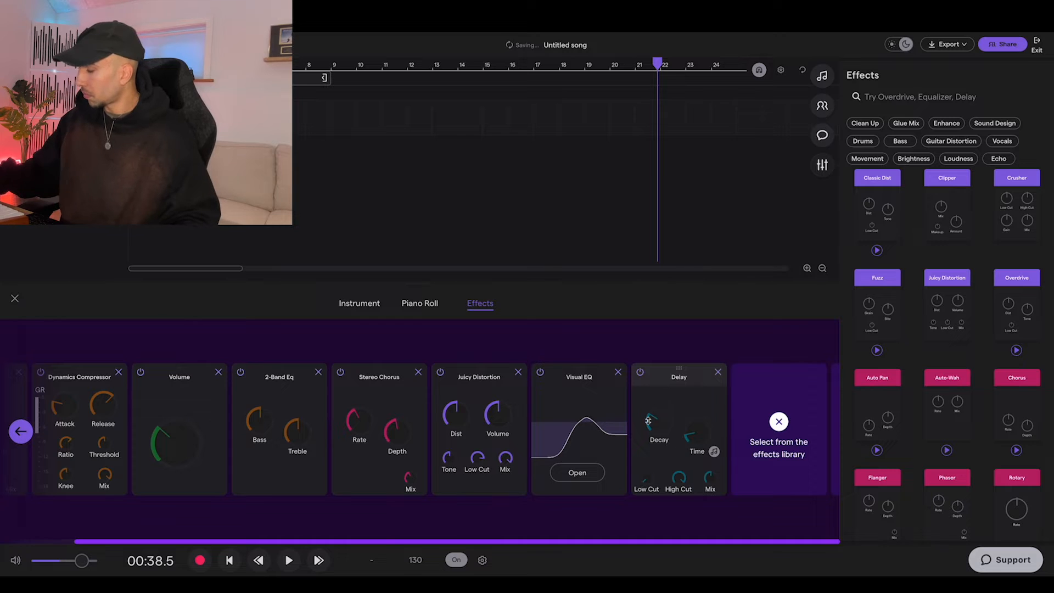
mouse_move(676, 483)
left_click_drag(676, 485, 676, 498)
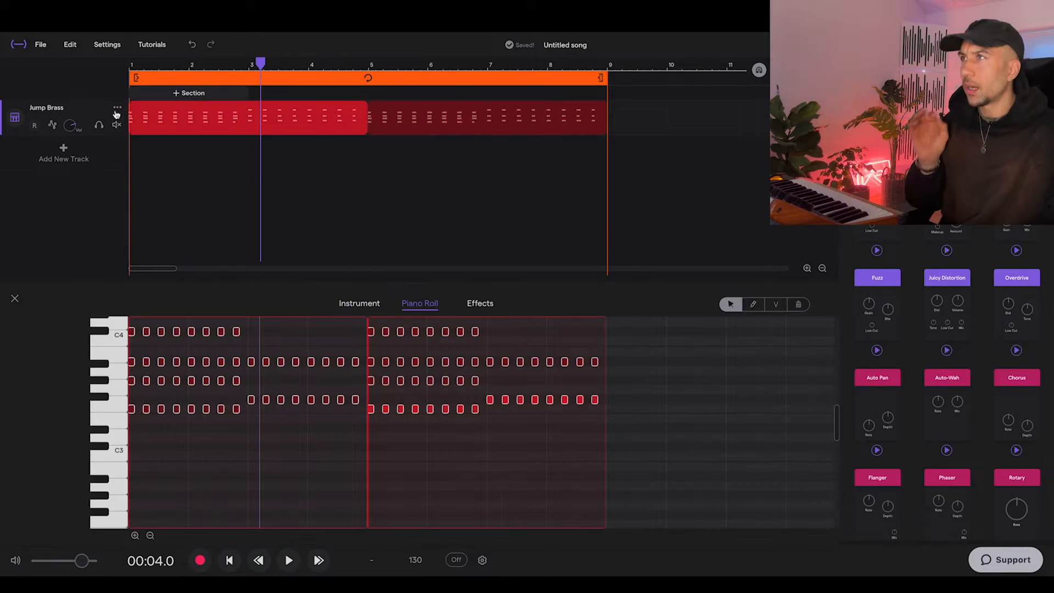
Duplicate the Jump Brass track together with its regions.
left_click(117, 107)
left_click(136, 149)
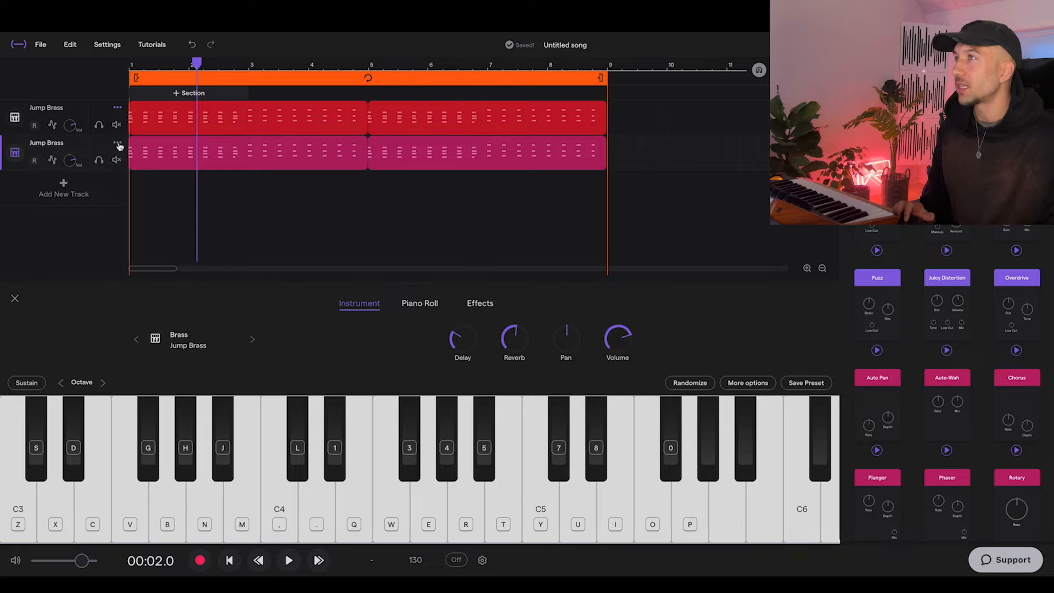
Change the duplicated track's instrument to the Feb Pad preset from the Synths Pads category and play it soloed.
left_click(117, 144)
left_click(76, 147)
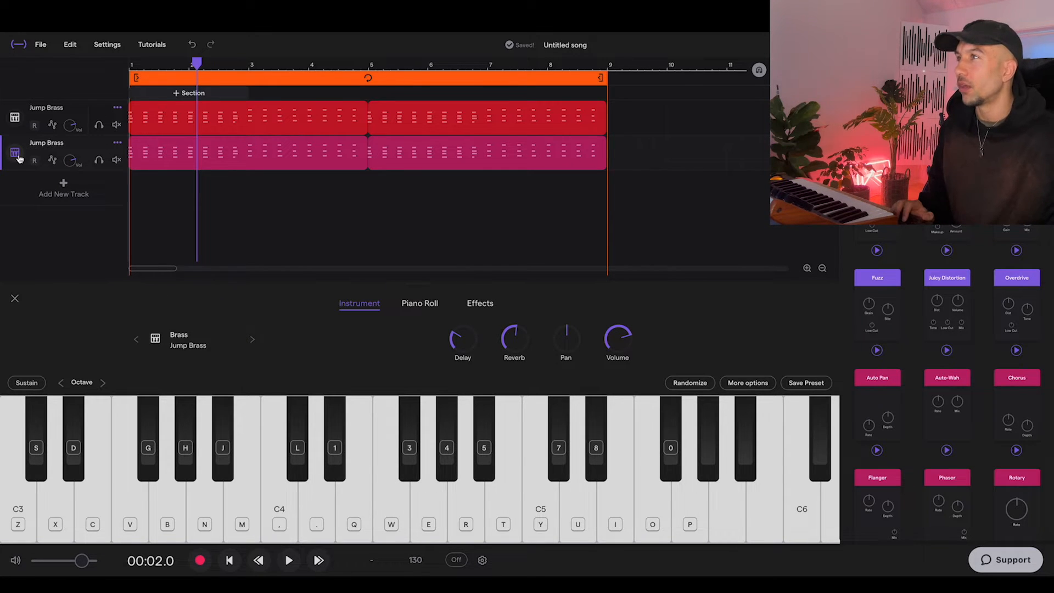
left_click(19, 158)
scroll(594, 361, "down", 2)
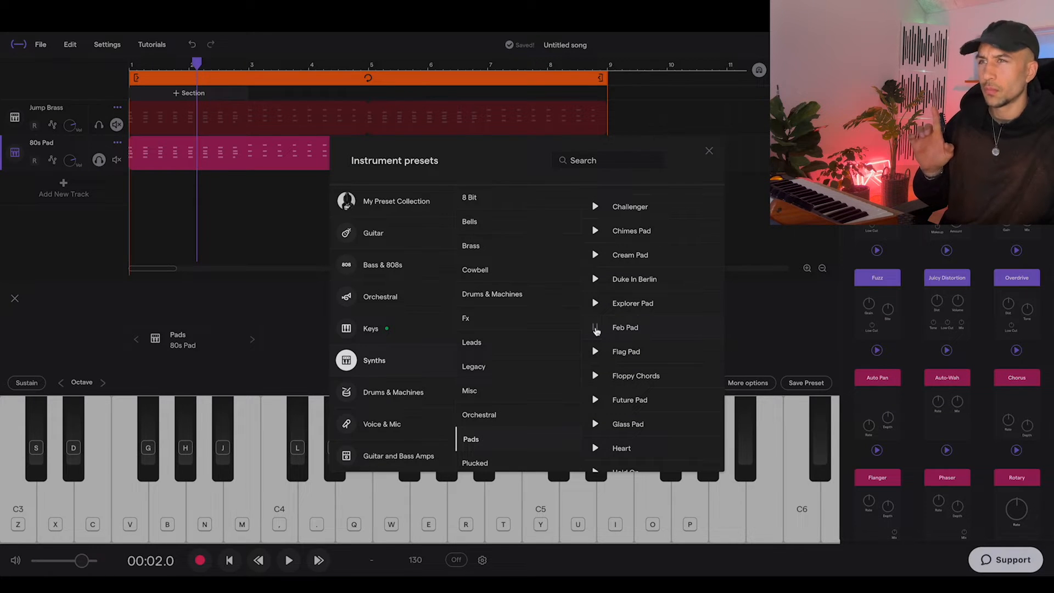
left_click(617, 328)
key("space")
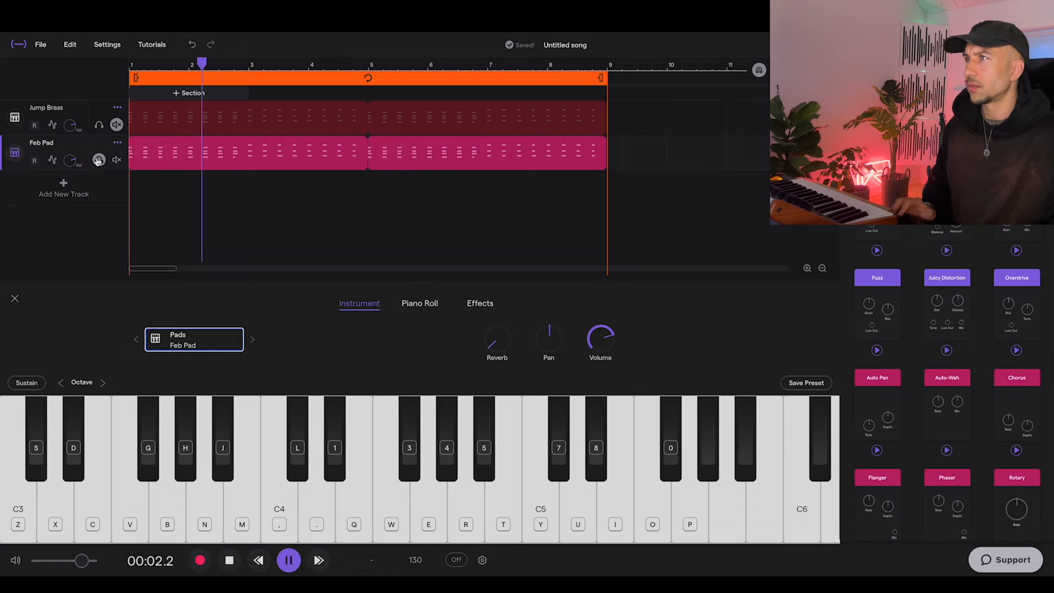
Copy the lowest notes of the Feb Pad chords further down in the piano roll to add bass notes, and audition them.
left_click(426, 307)
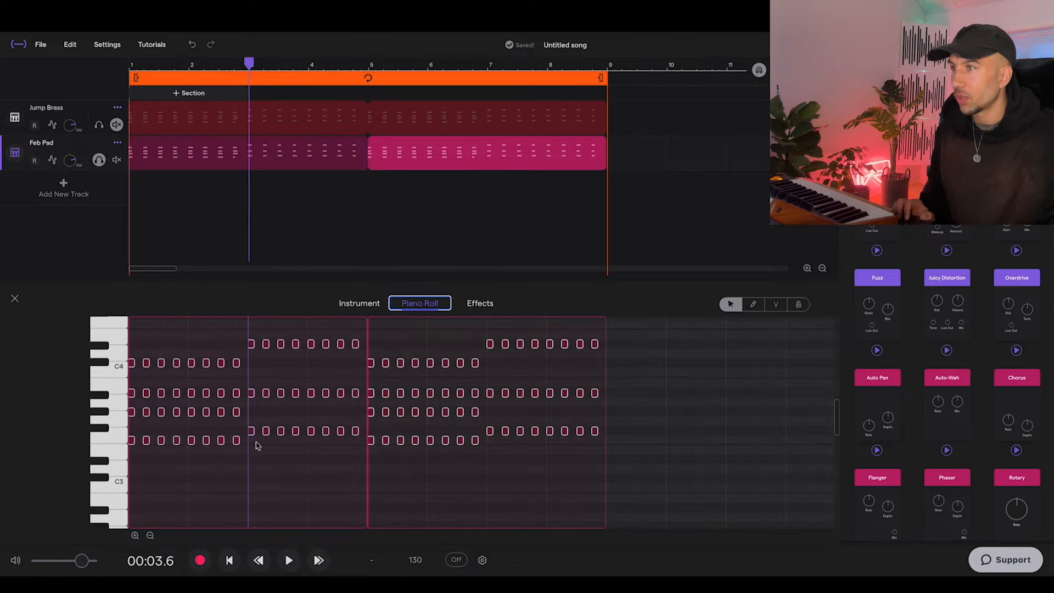
key("space")
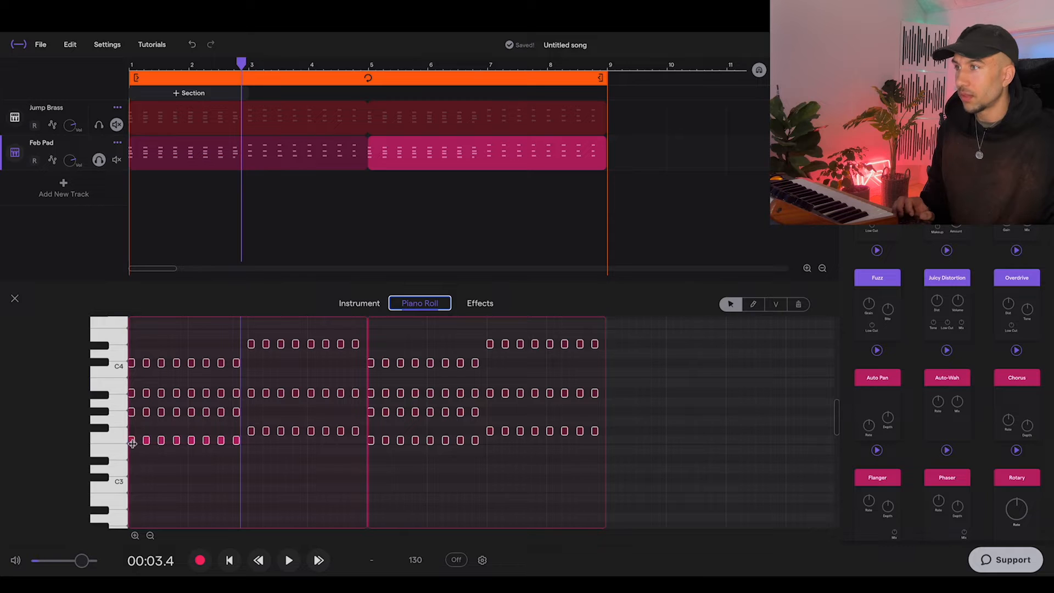
left_click_drag(131, 442, 132, 509)
key("space")
left_click(140, 479)
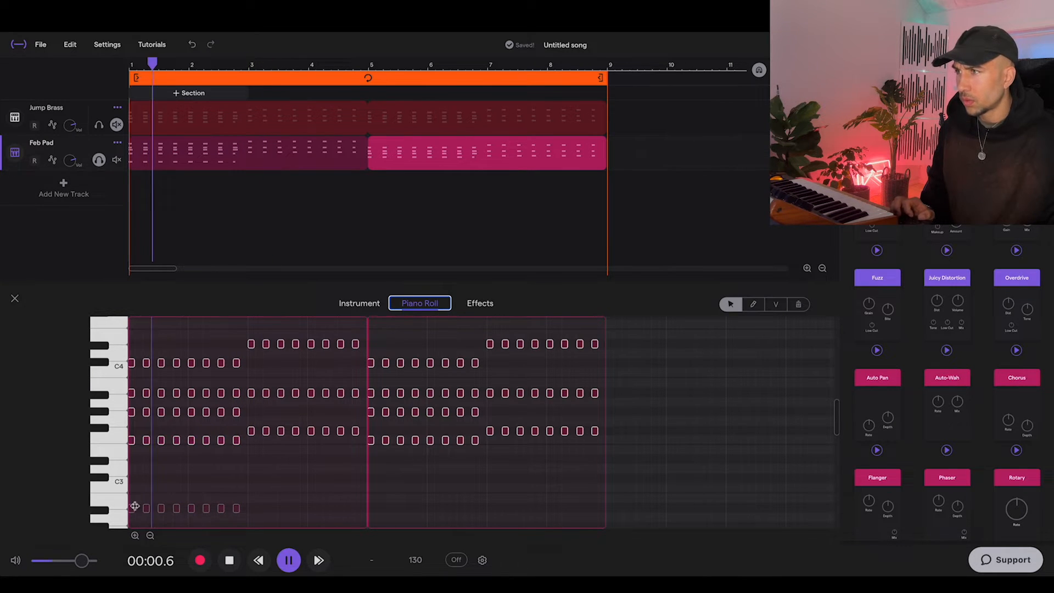
left_click_drag(132, 509, 250, 500)
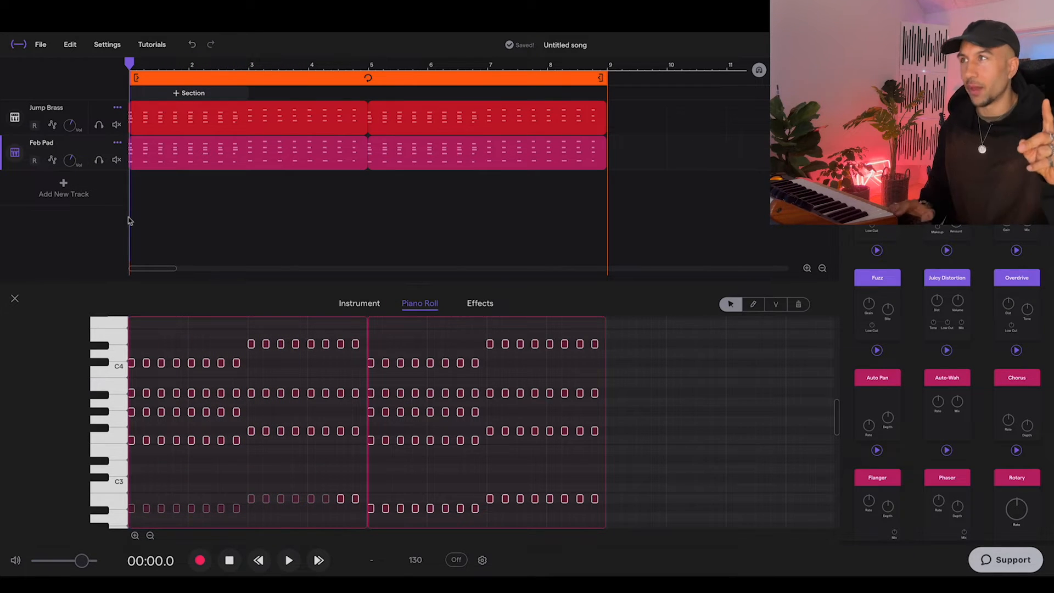
key("space")
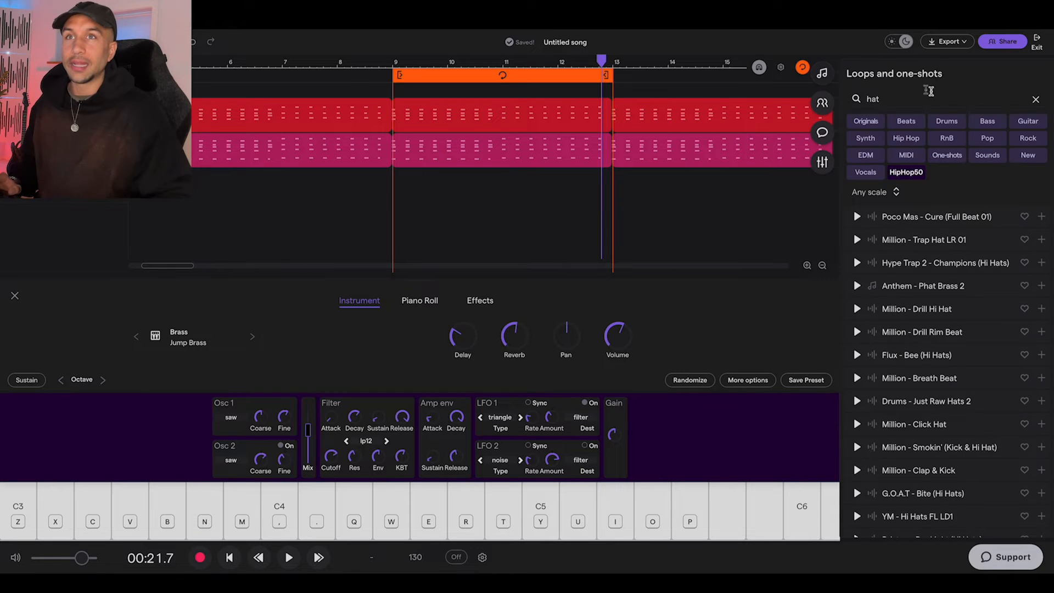
Narrow the hat loop search to Hip Hop and add Hype Trap 2 - Champions (Hi Hats) on a new track at bar 9.
left_click(909, 141)
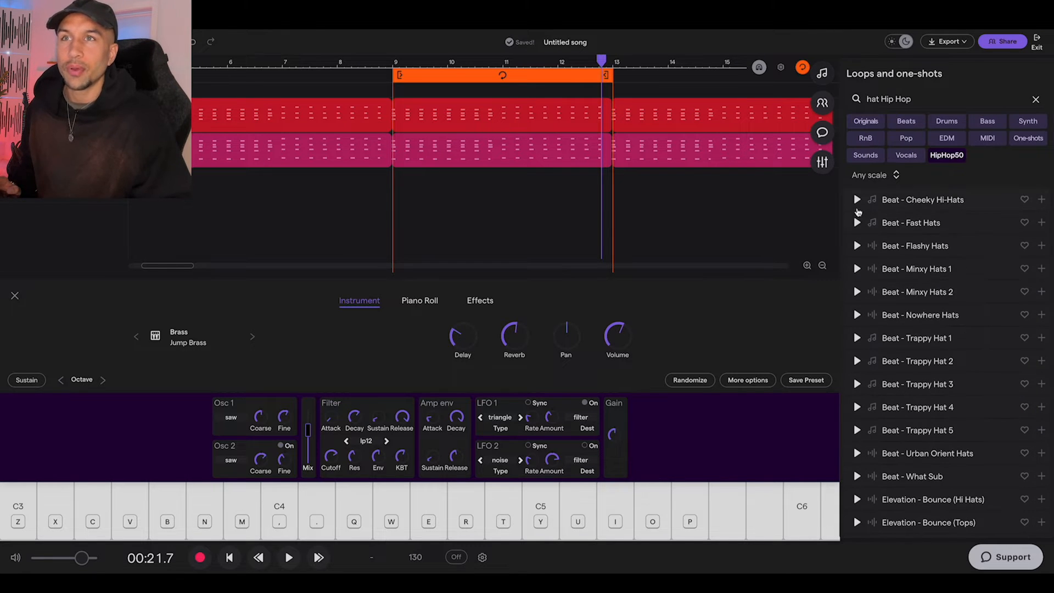
scroll(858, 211, "down", 10)
left_click(857, 211)
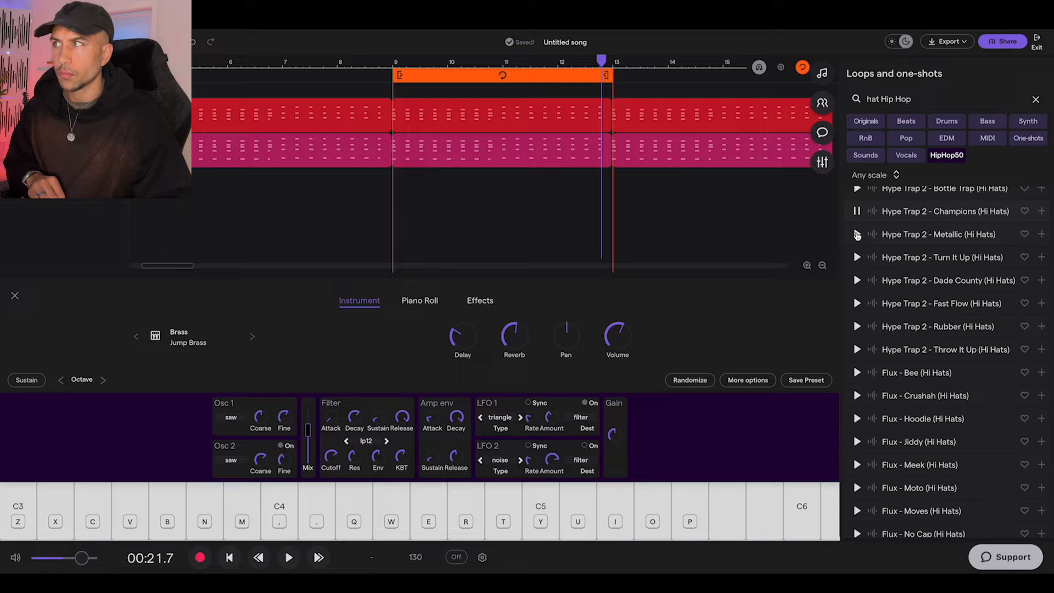
left_click_drag(934, 212, 395, 187)
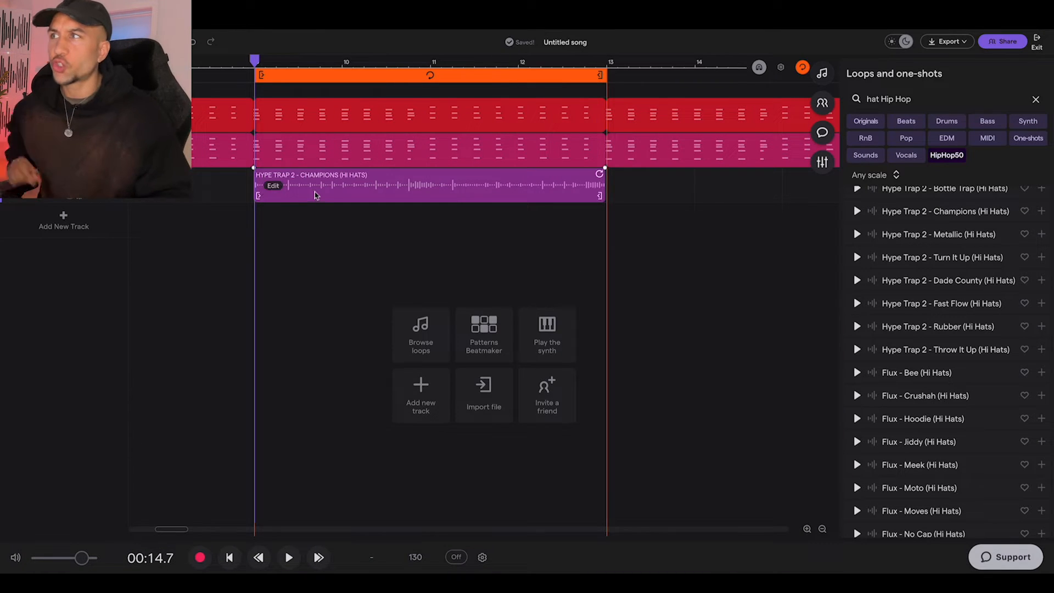
Reverse the hi-hat region and shift it slightly earlier so its hits line up with the beat from bar 9.
right_click(275, 189)
left_click(354, 286)
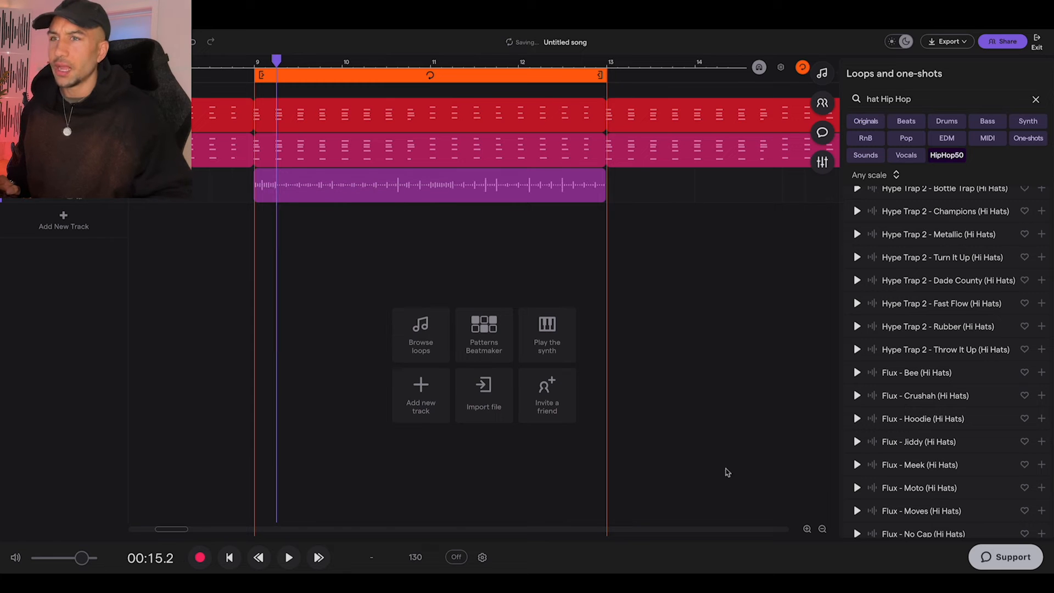
left_click(804, 529)
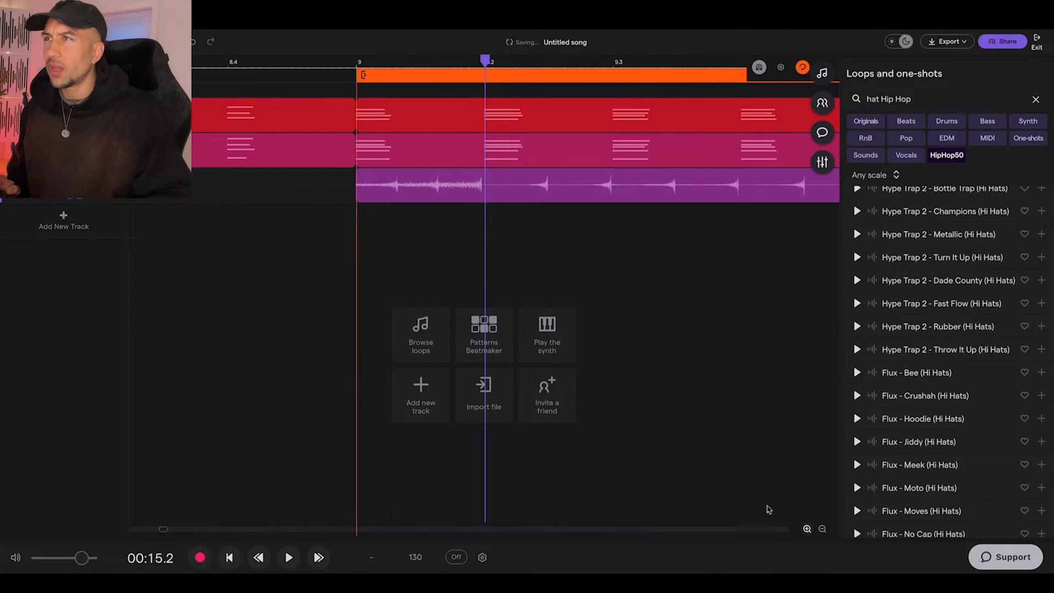
left_click_drag(434, 189, 220, 187)
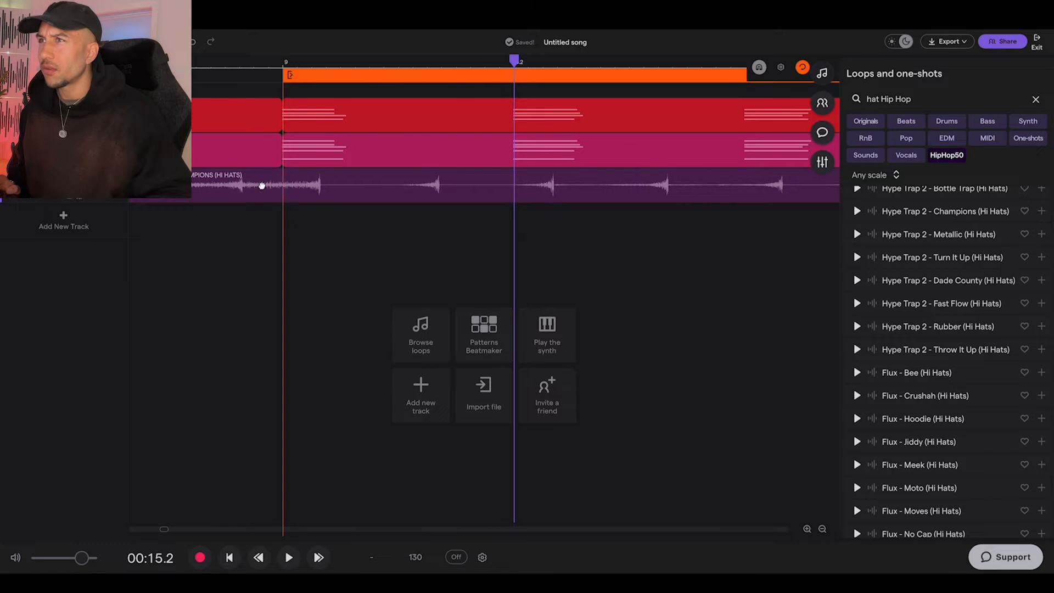
key("space")
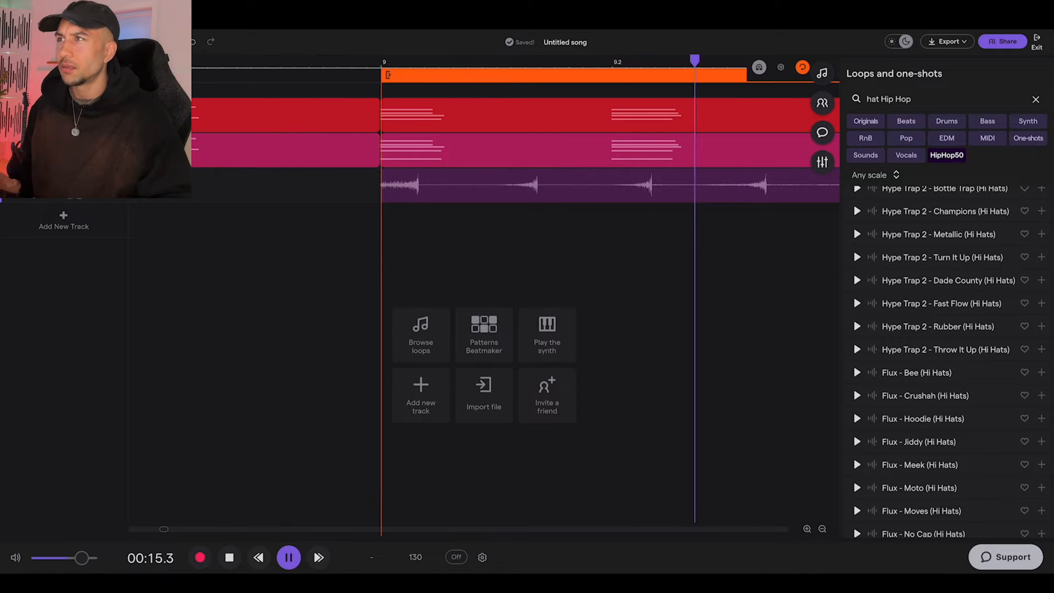
Listen to the chopped hi-hat pattern in bars 9 and 10 and copy it to start at bar 11.
left_click(822, 528)
left_click(822, 529)
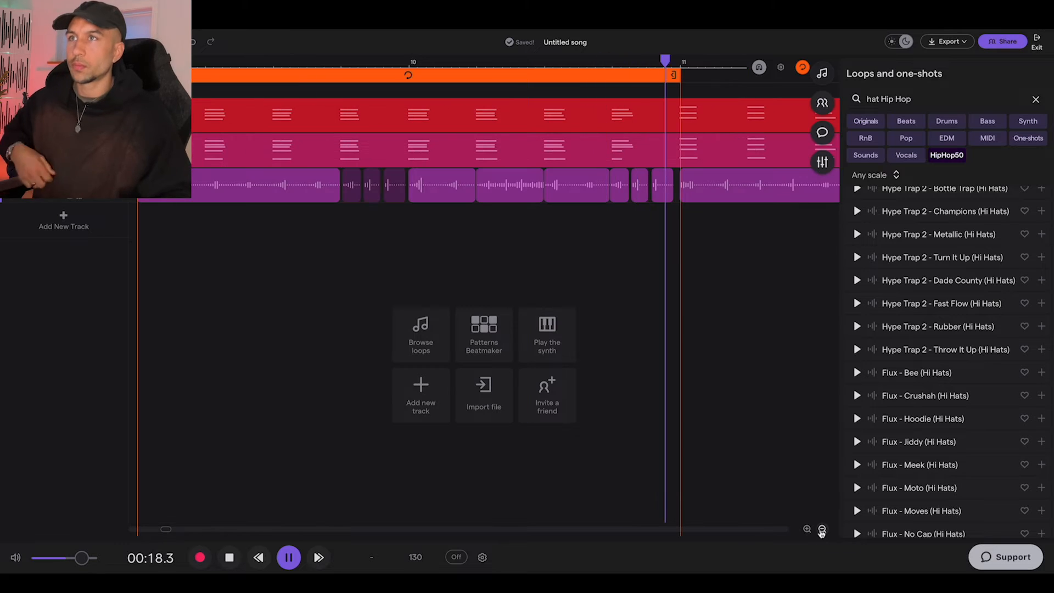
left_click(822, 529)
scroll(655, 212, "right", 1)
scroll(655, 211, "right", 1)
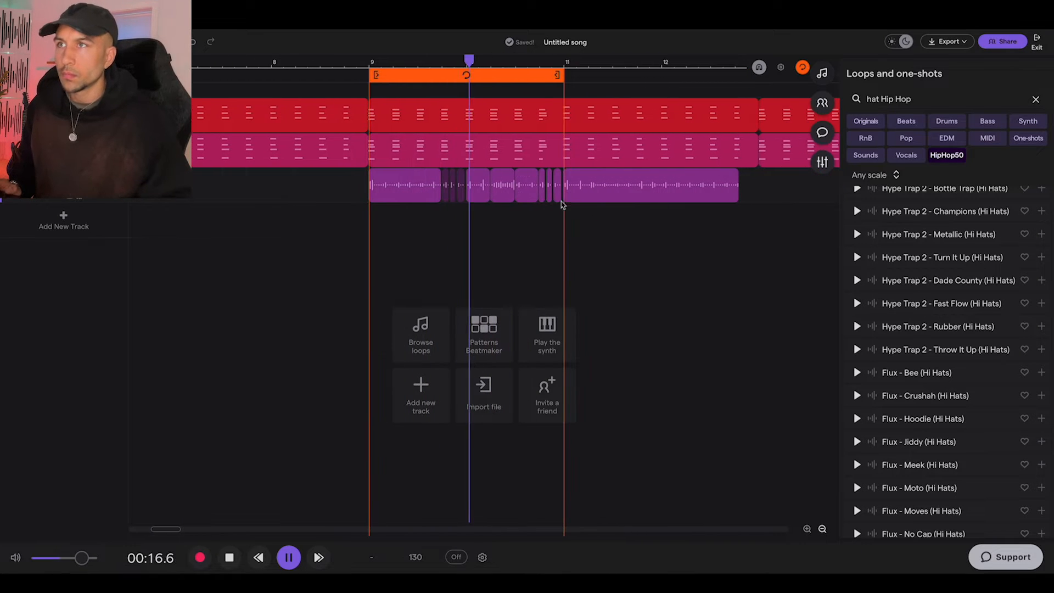
key("space")
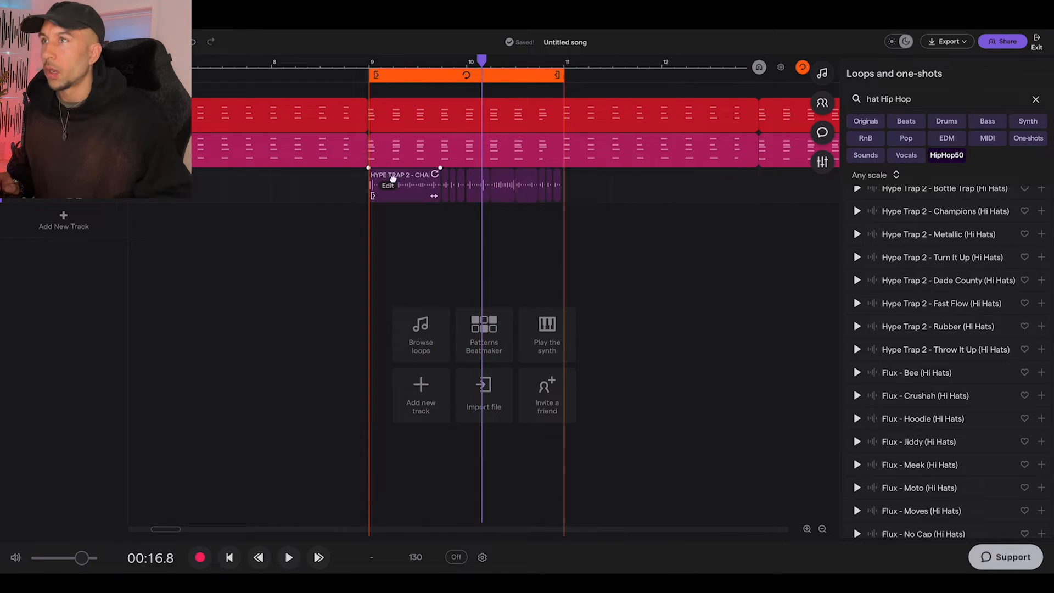
left_click_drag(388, 180, 579, 181)
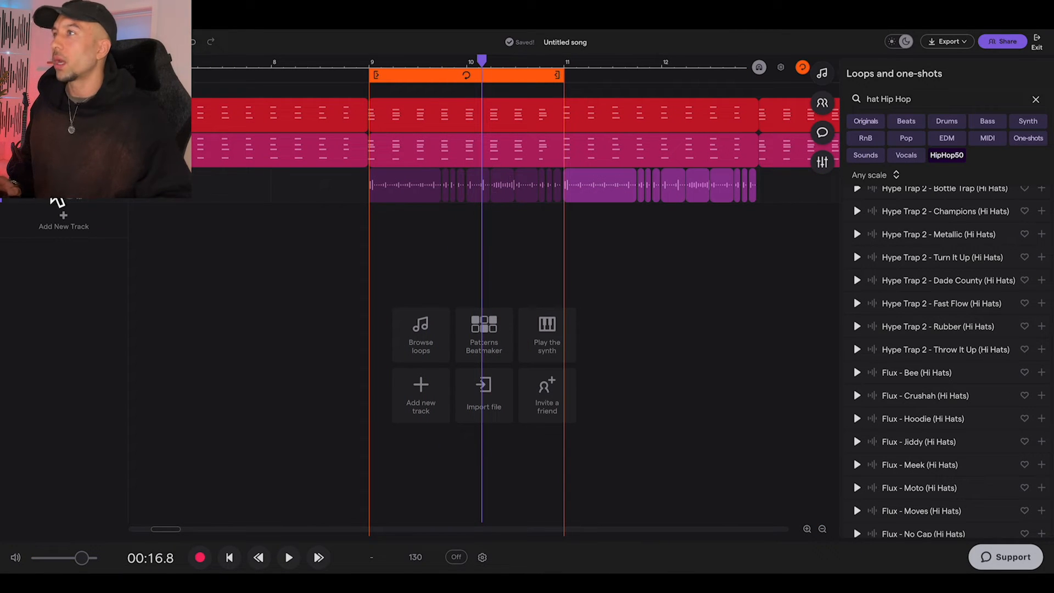
Add an Auto Pan effect from the Movement category after the 2-Band Eq on the hi-hat track and listen to it.
left_click(63, 187)
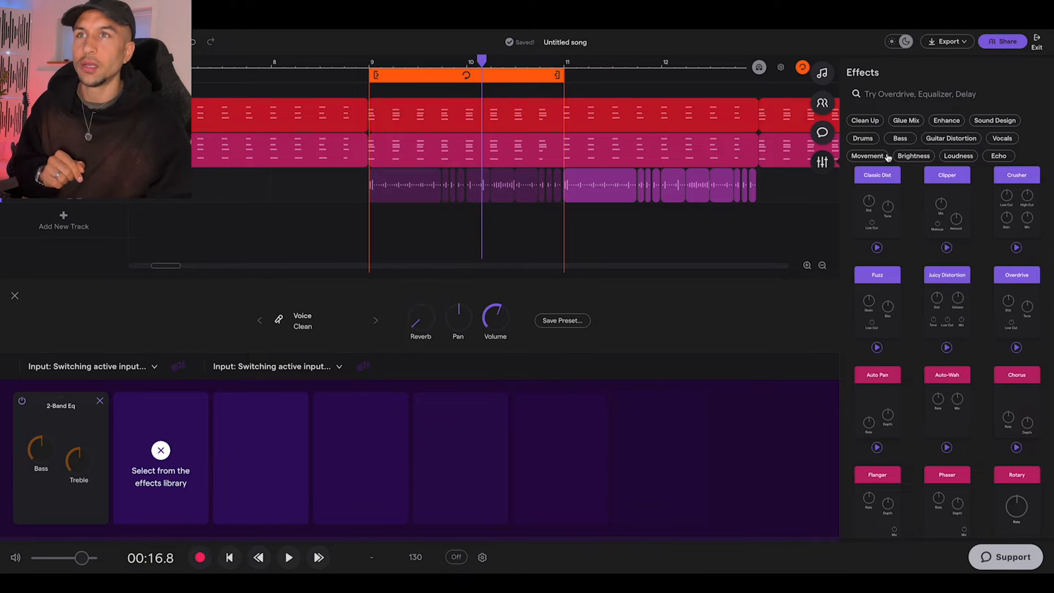
left_click(860, 156)
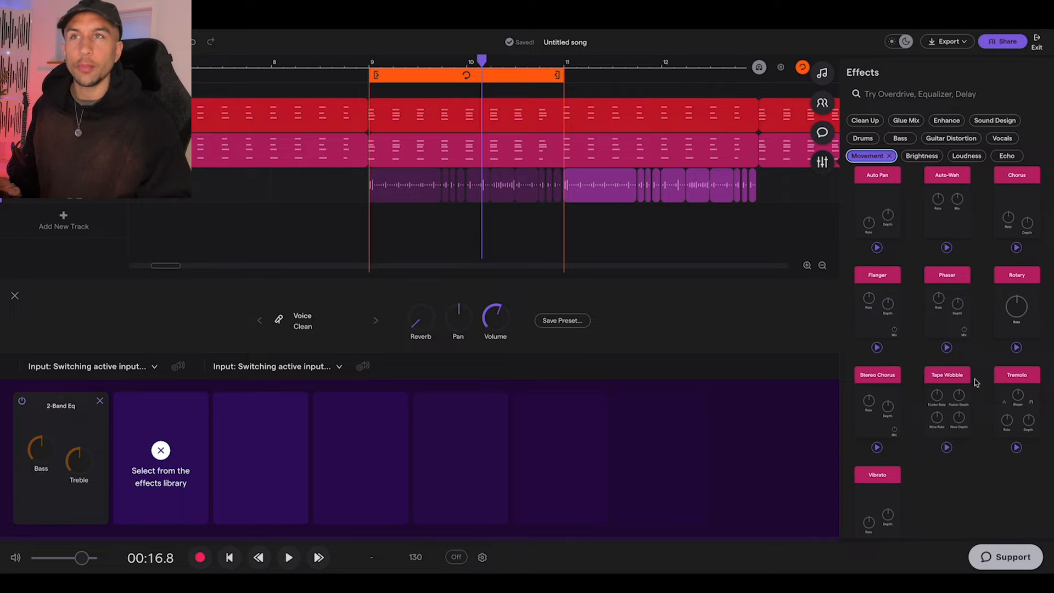
scroll(976, 383, "down", 2)
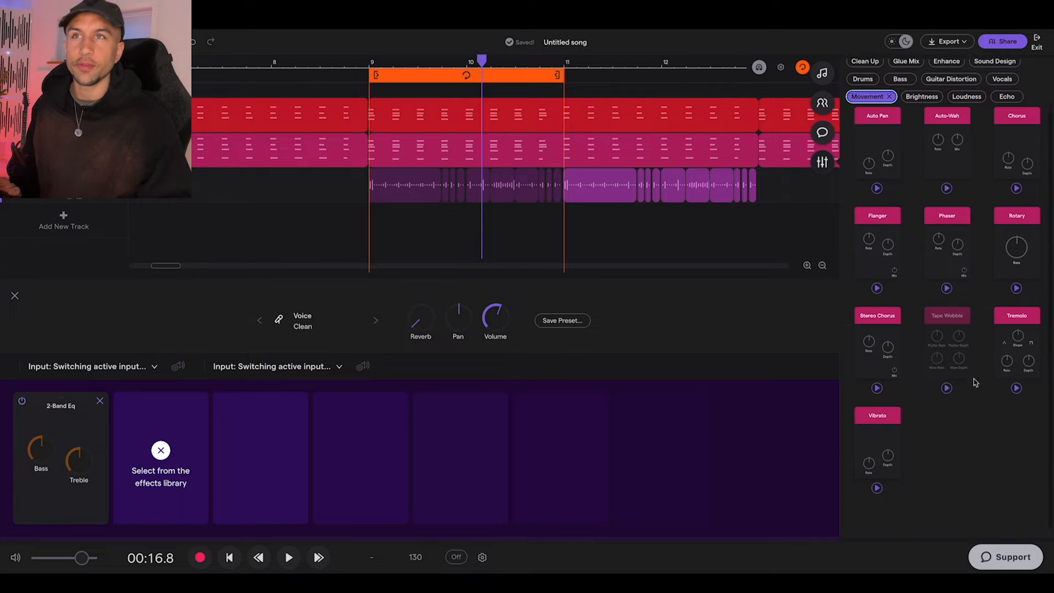
left_click(866, 141)
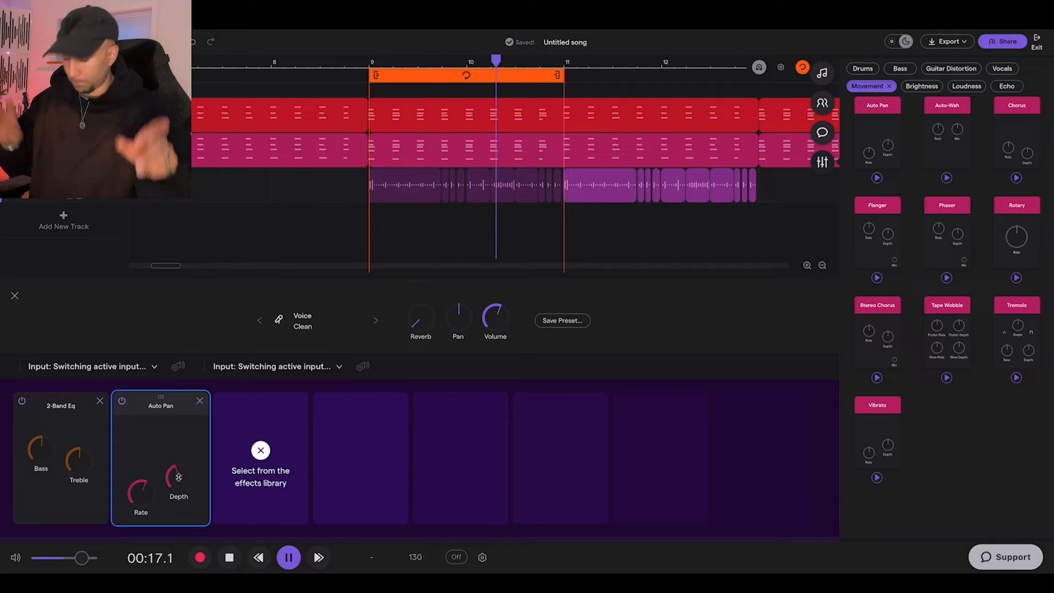
key("space")
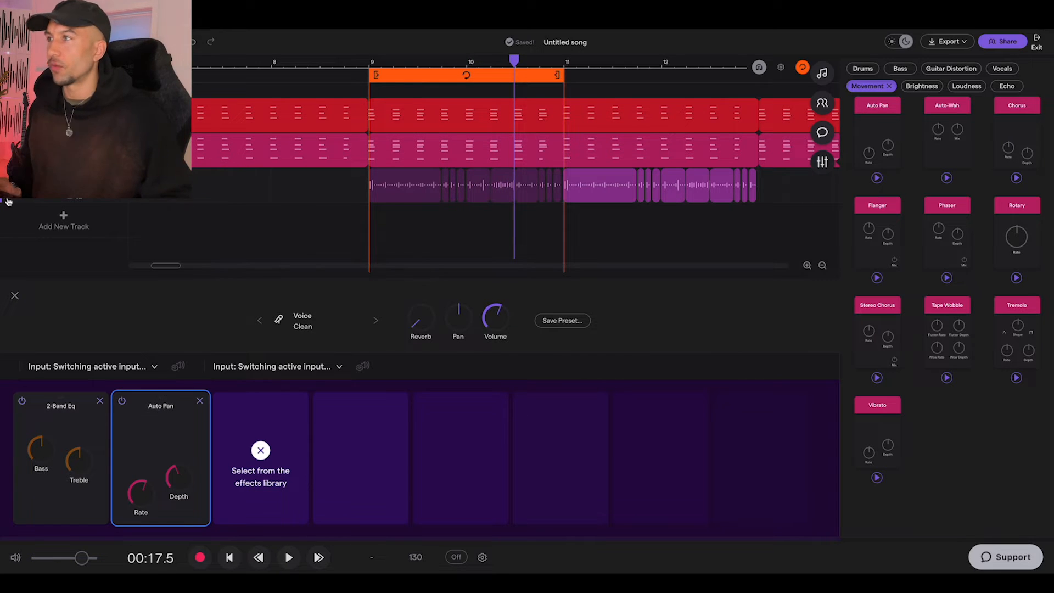
Add the Hip Hop loops Flux - Moto (Kick & Snare) and Jetsonmade - Maggy (Clap) on new tracks starting at bar 9.
left_click(368, 229)
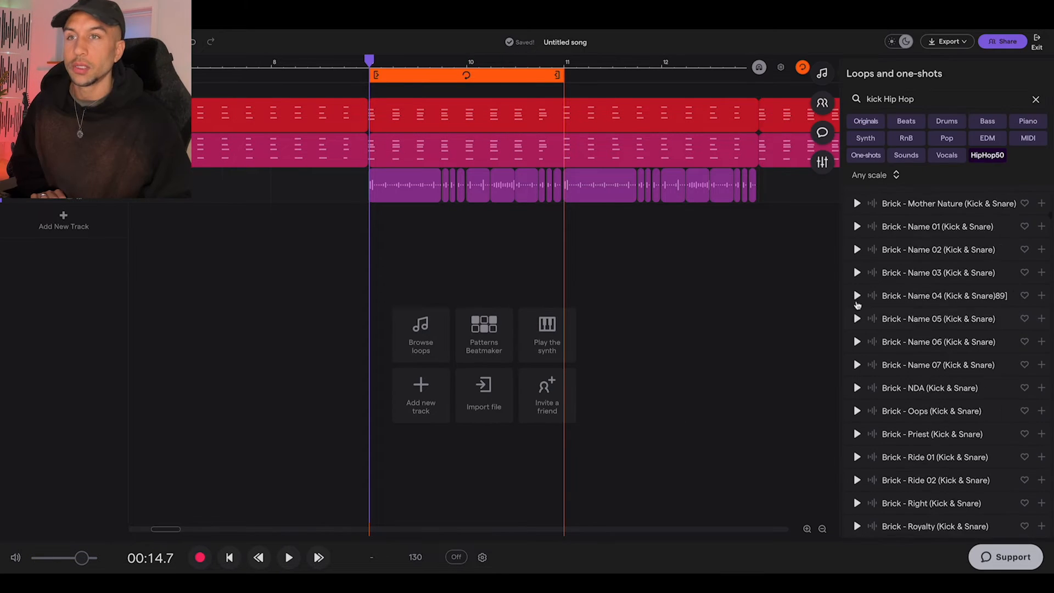
scroll(859, 305, "down", 20)
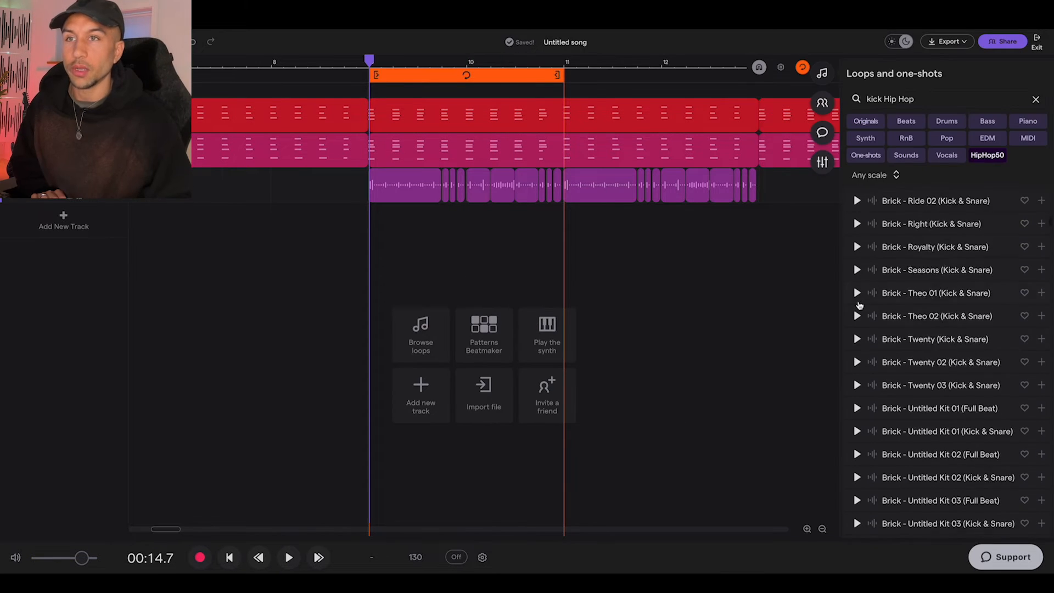
scroll(859, 303, "down", 15)
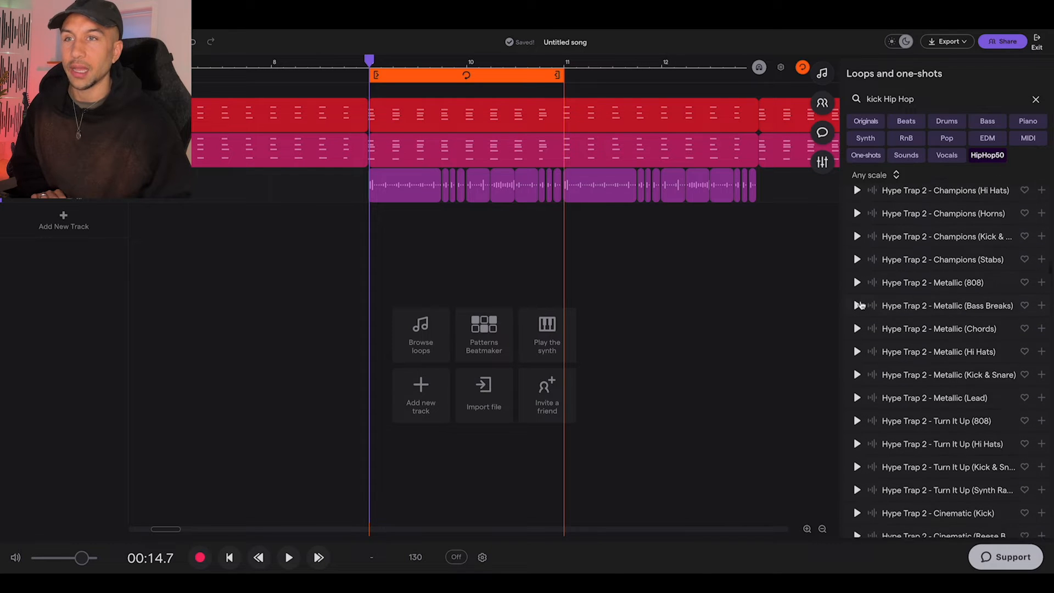
scroll(856, 253, "down", 8)
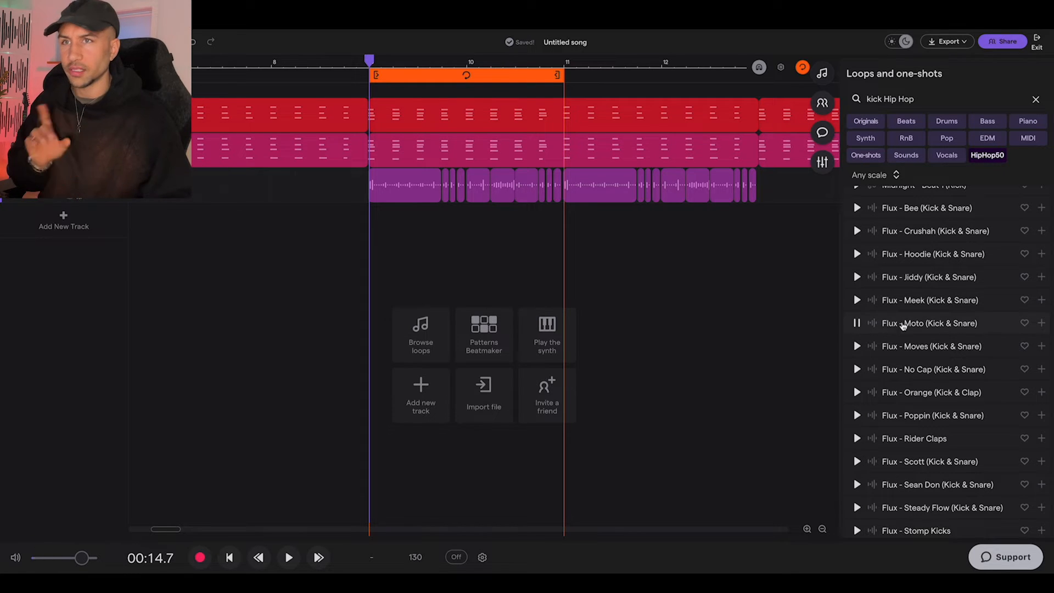
left_click_drag(903, 325, 340, 227)
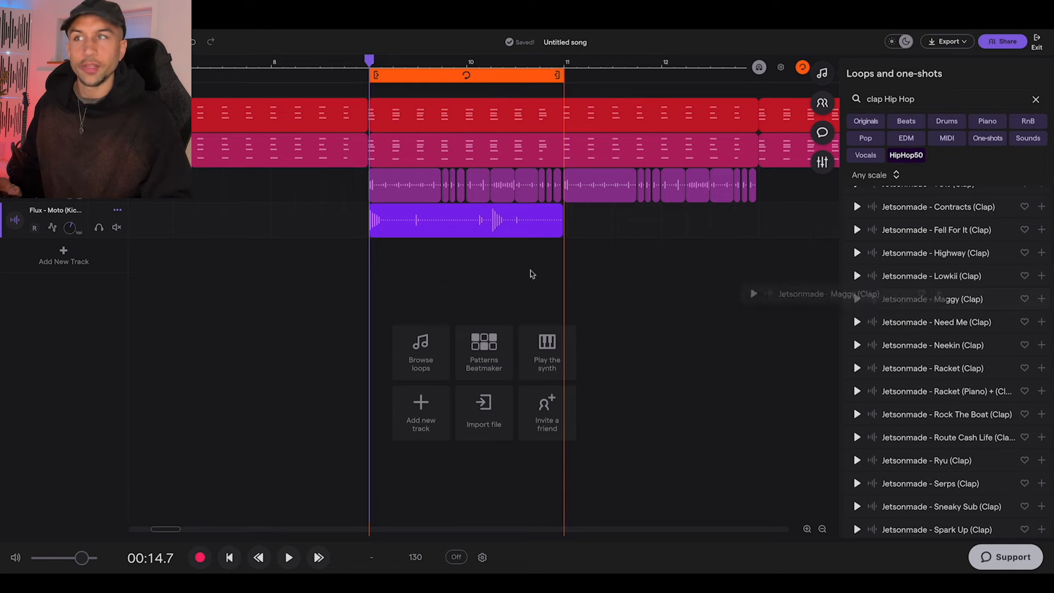
left_click_drag(530, 273, 354, 256)
Trim the Flux - Moto region to its first kick hit, fade out its end and play it back.
left_click(806, 529)
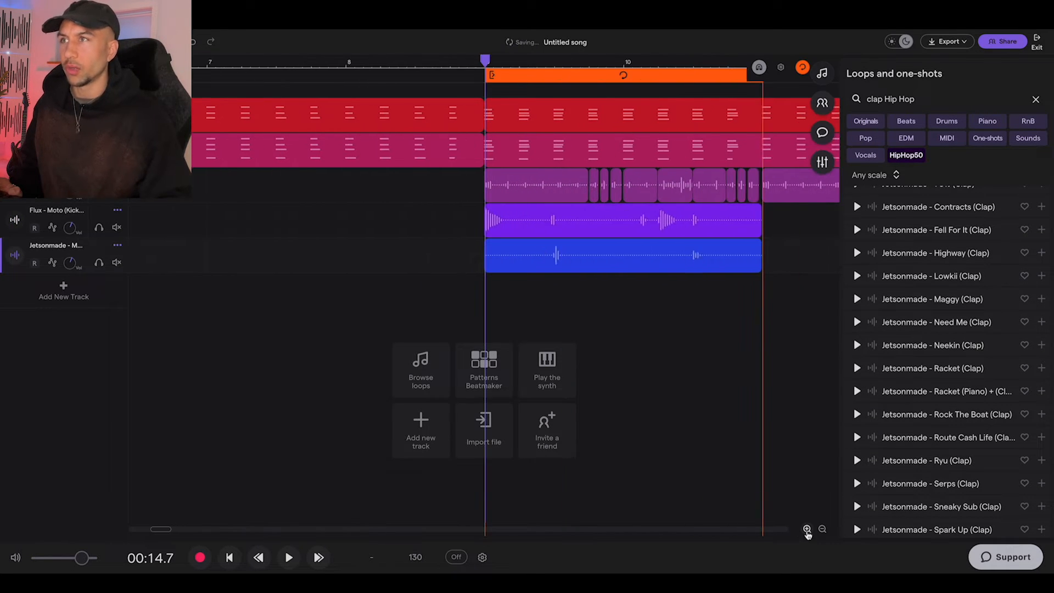
left_click(787, 231)
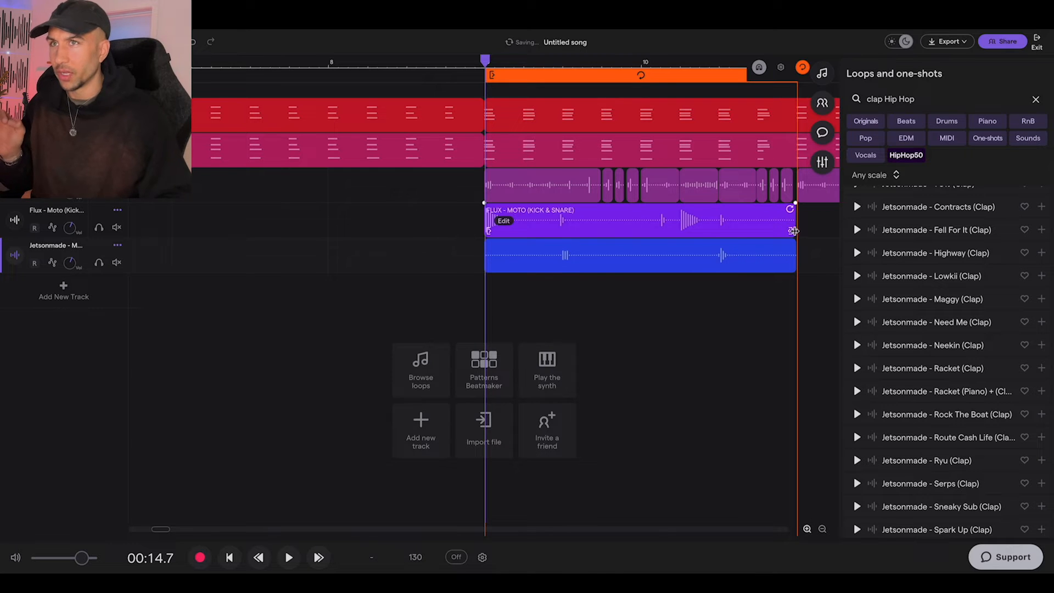
left_click_drag(788, 231, 586, 229)
left_click(599, 241)
left_click(582, 231)
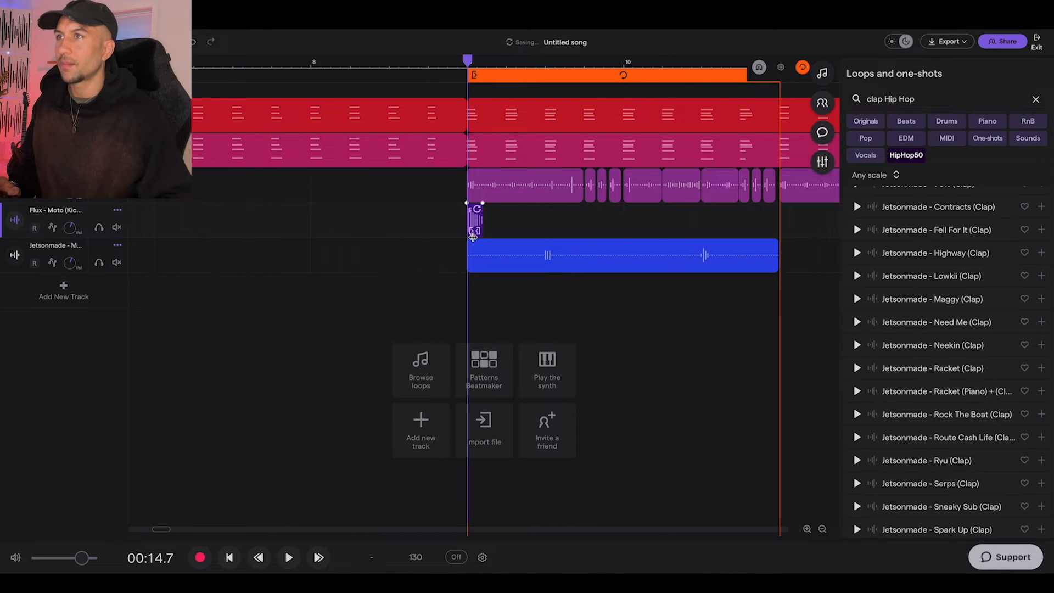
left_click(807, 529)
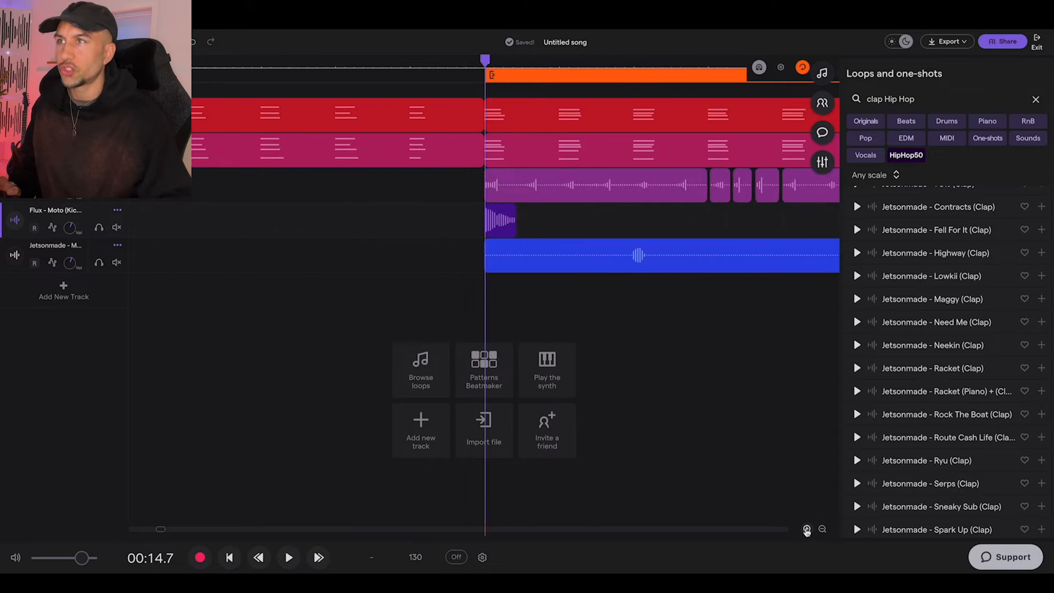
left_click(528, 194)
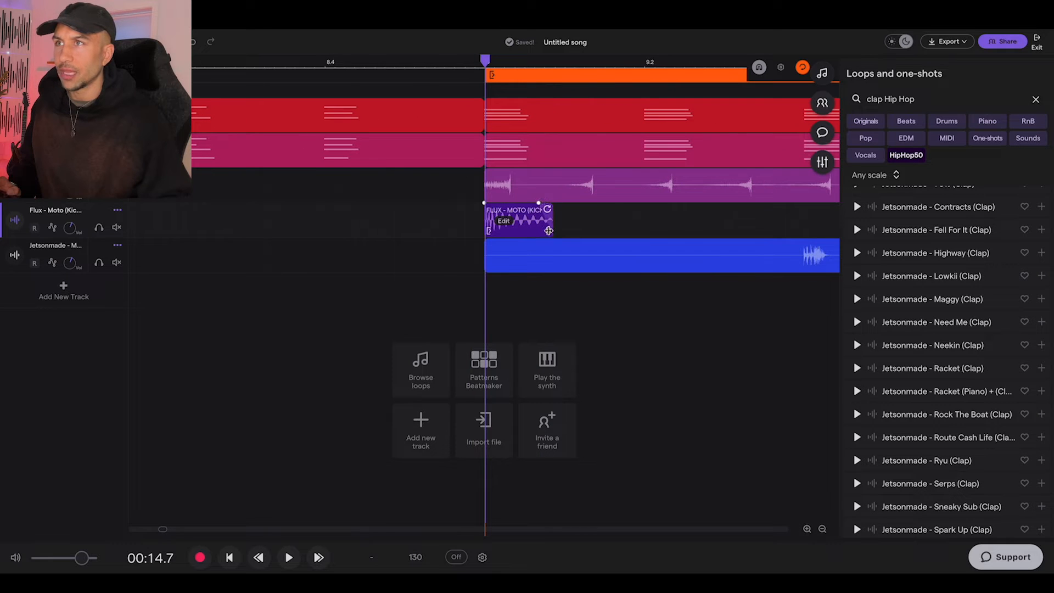
key("space")
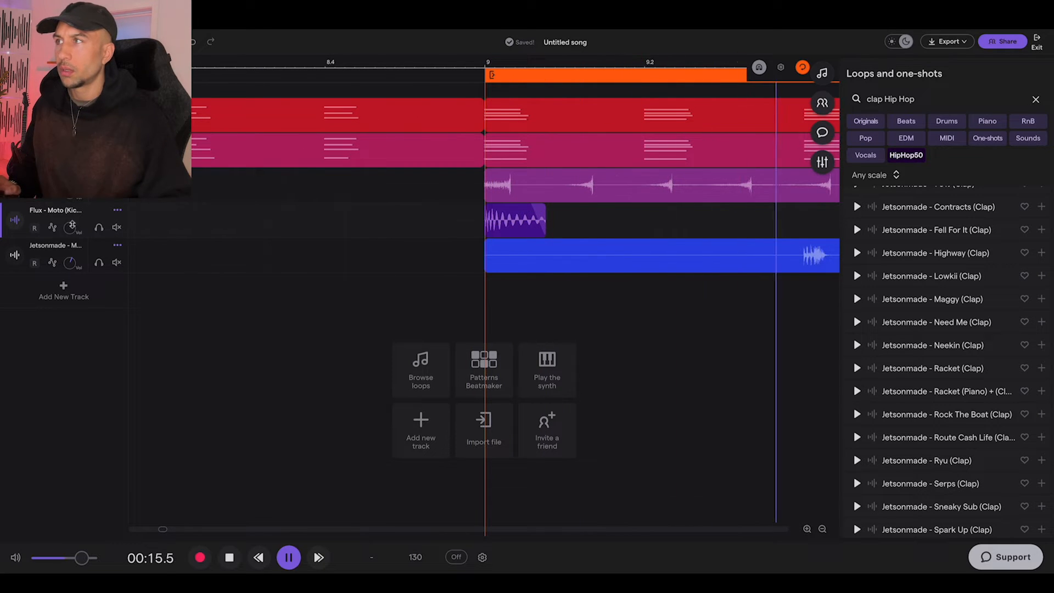
Add a Clipper effect from the Drums category after the 2-Band Eq on the Flux - Moto kick track.
mouse_move(71, 217)
key("space")
key("space")
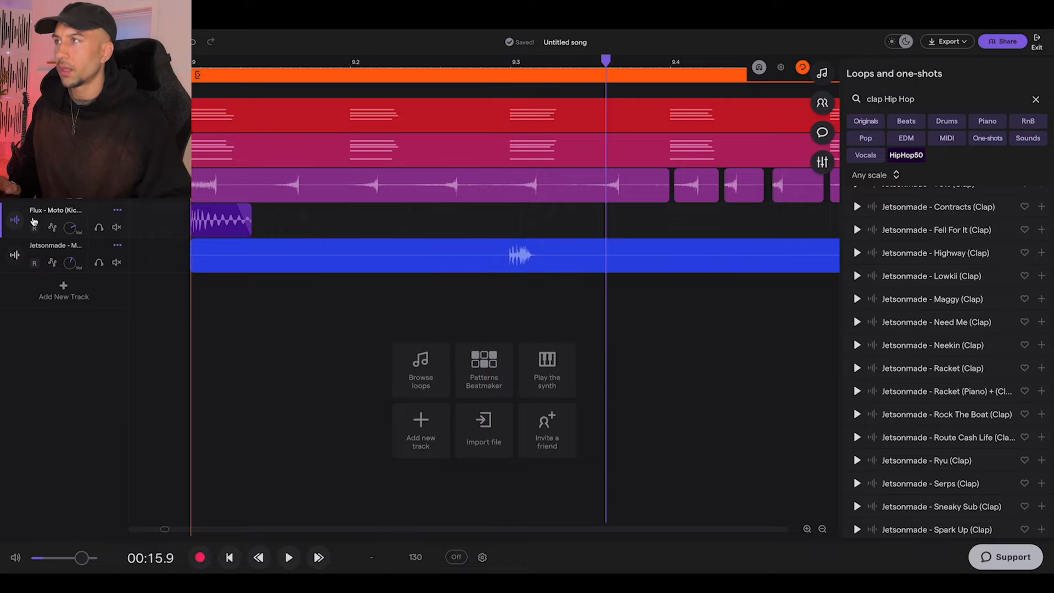
left_click(16, 222)
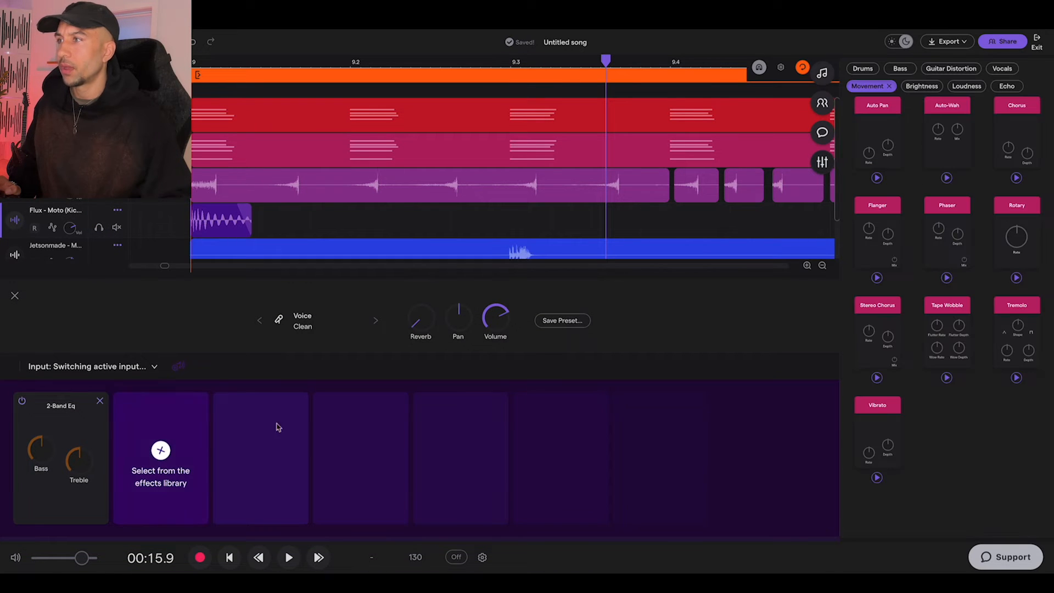
left_click(864, 138)
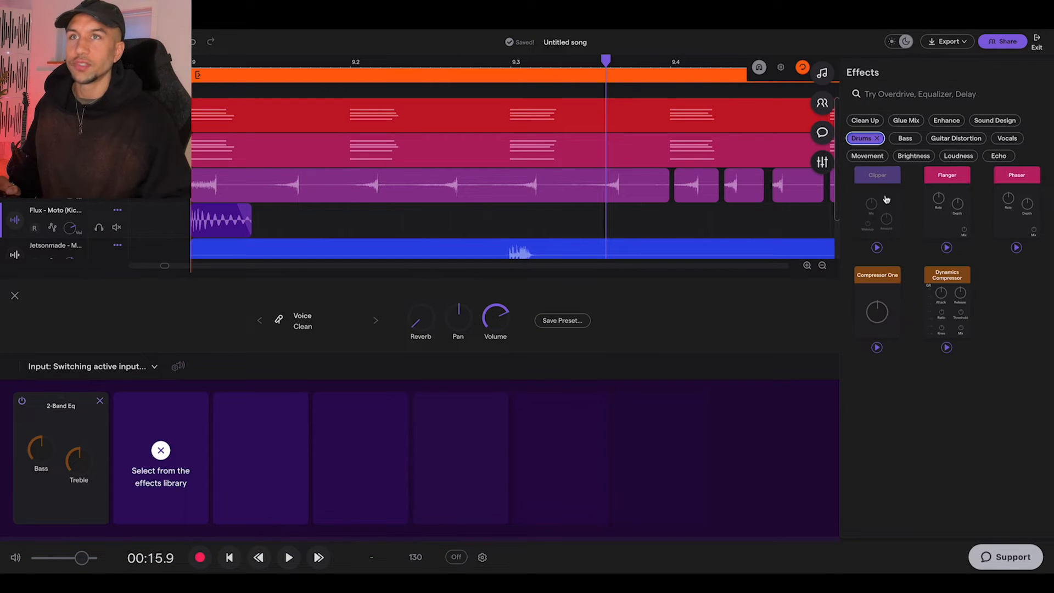
left_click(885, 197)
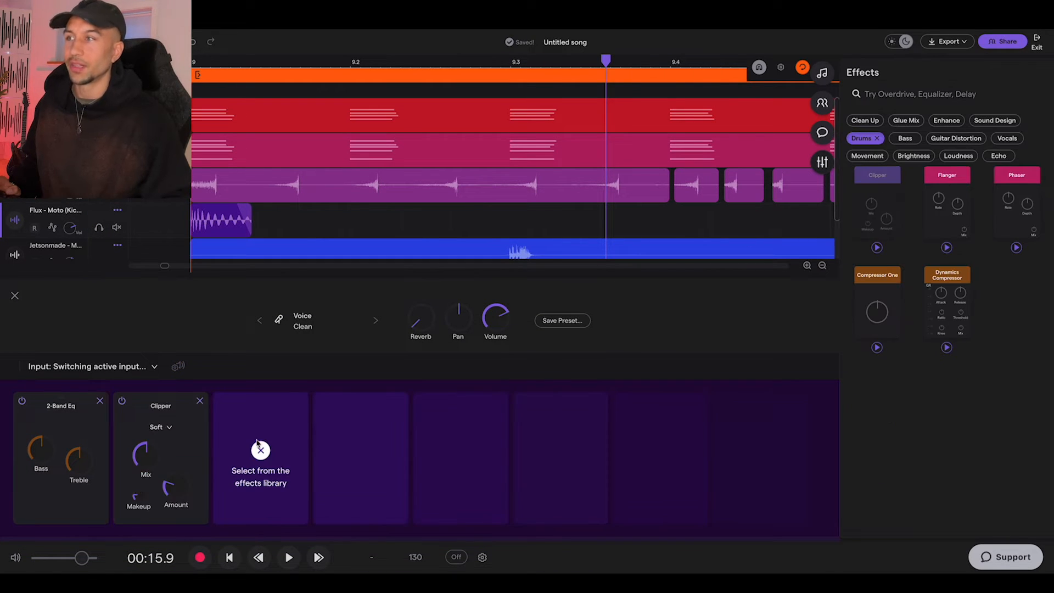
Listen to the loop and place a kick hit on beat 2 of bar 10.
key("space")
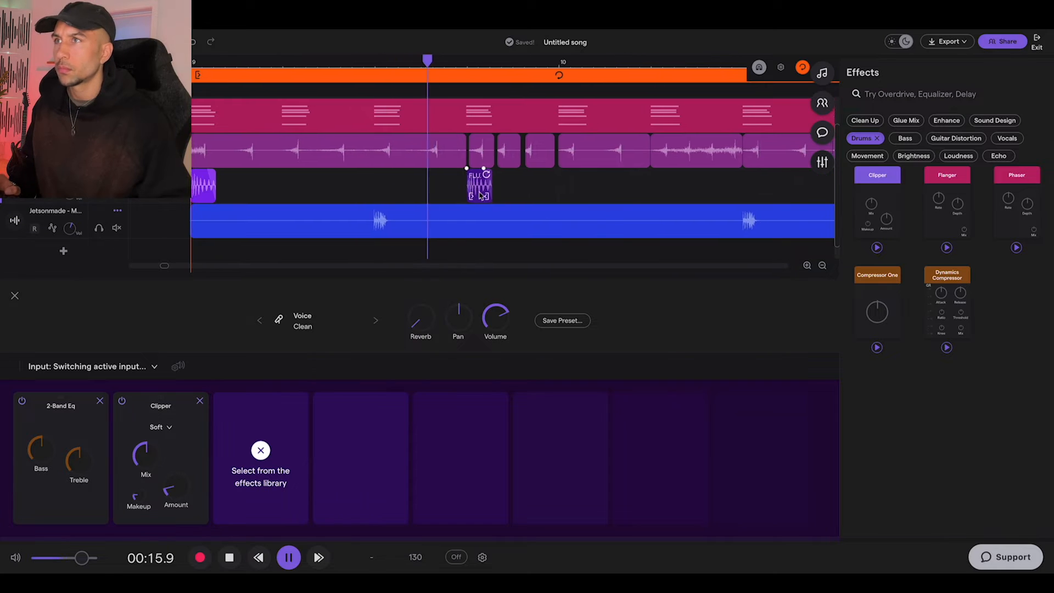
left_click_drag(481, 195, 670, 186)
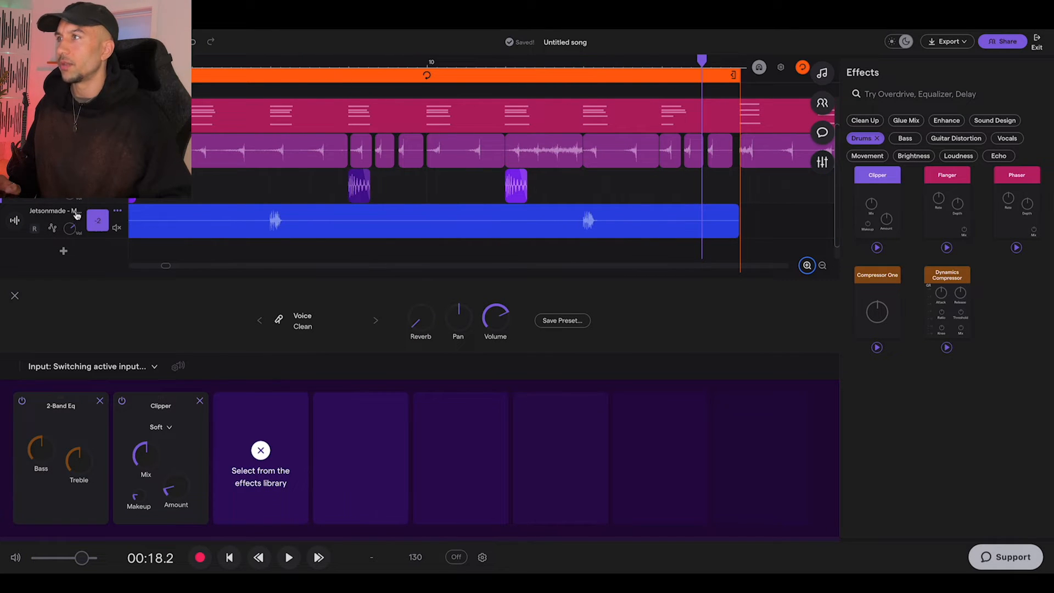
Add a Visual EQ from the Clean Up category after the 2-Band Eq on the Jetsonmade clap track and boost its high bands.
left_click(77, 215)
left_click(877, 138)
left_click(865, 120)
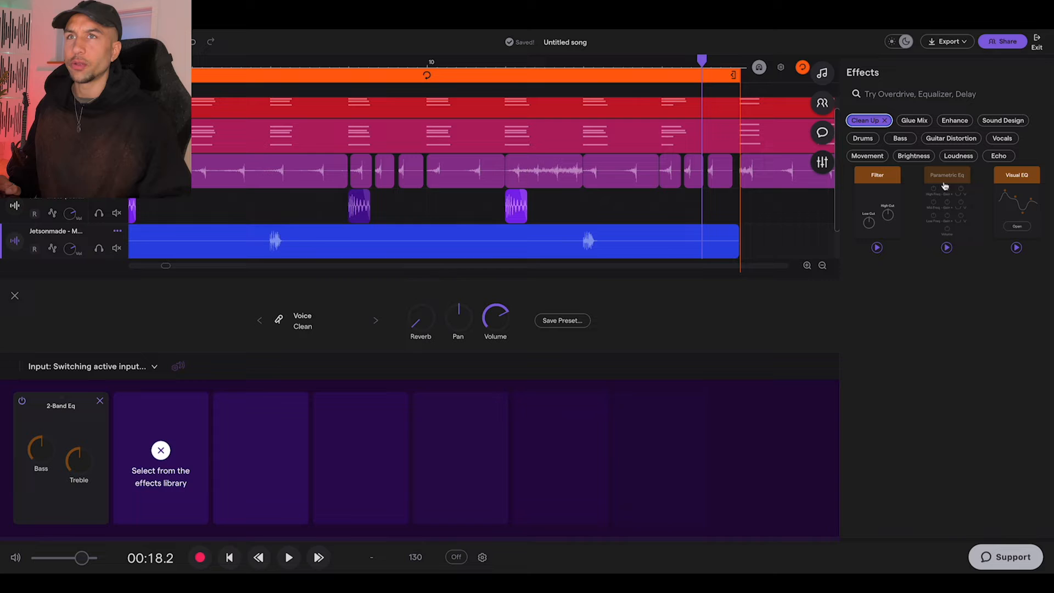
left_click(1020, 199)
left_click(158, 501)
left_click_drag(606, 177, 607, 167)
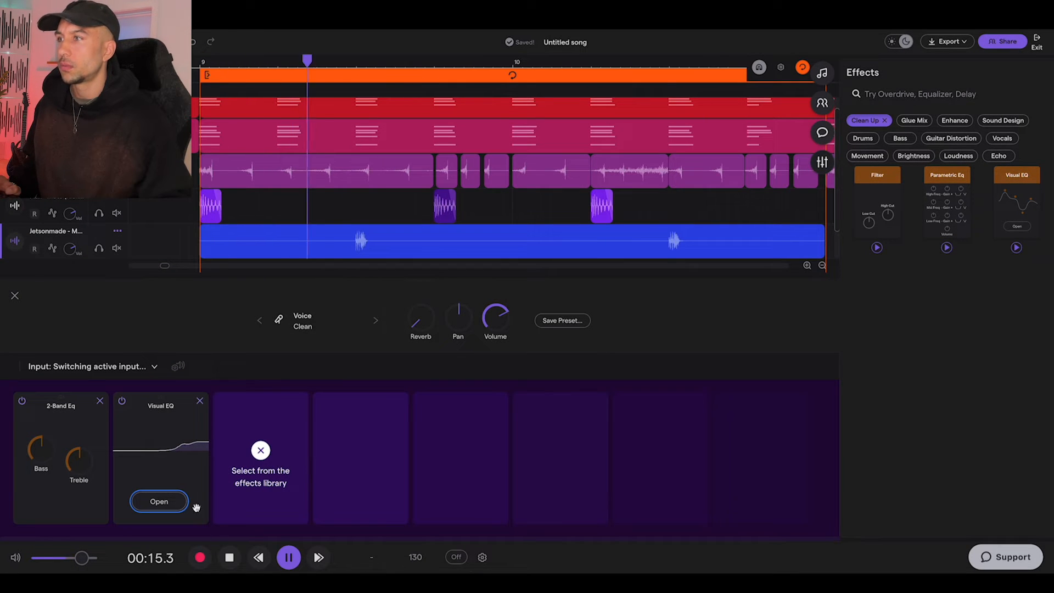
Raise band 5 of the clap's Visual EQ to about 6.14 dB at 4.8 kHz and pull band 1 fully down.
left_click(189, 503)
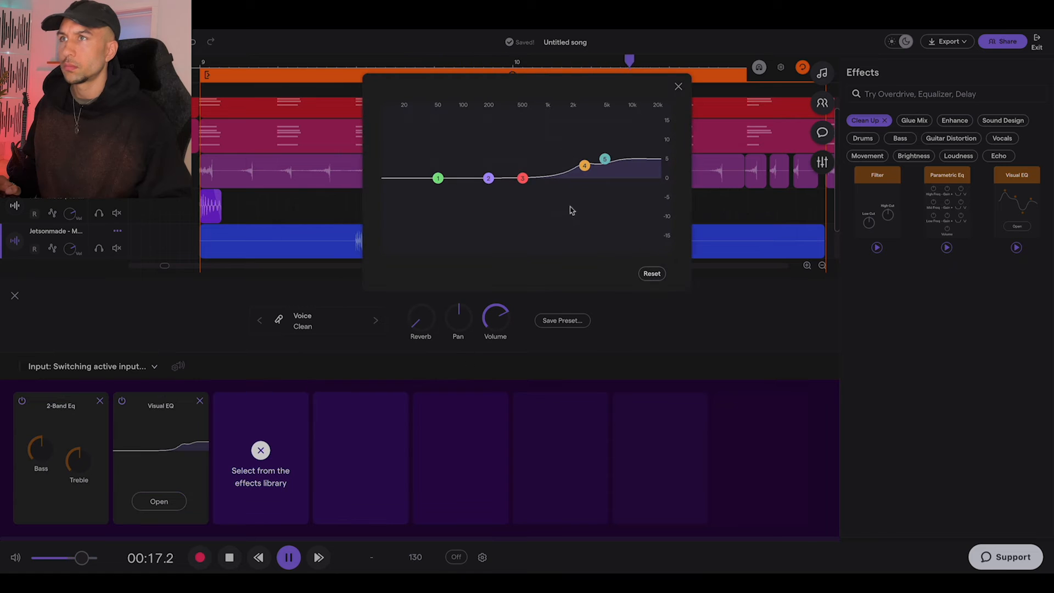
left_click_drag(605, 161, 606, 158)
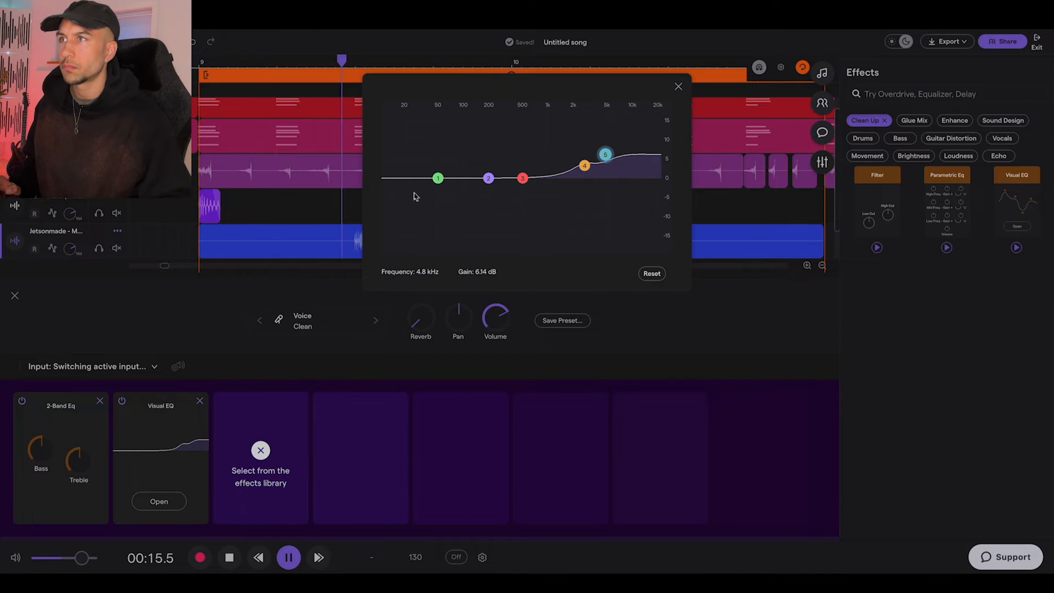
left_click_drag(437, 178, 437, 257)
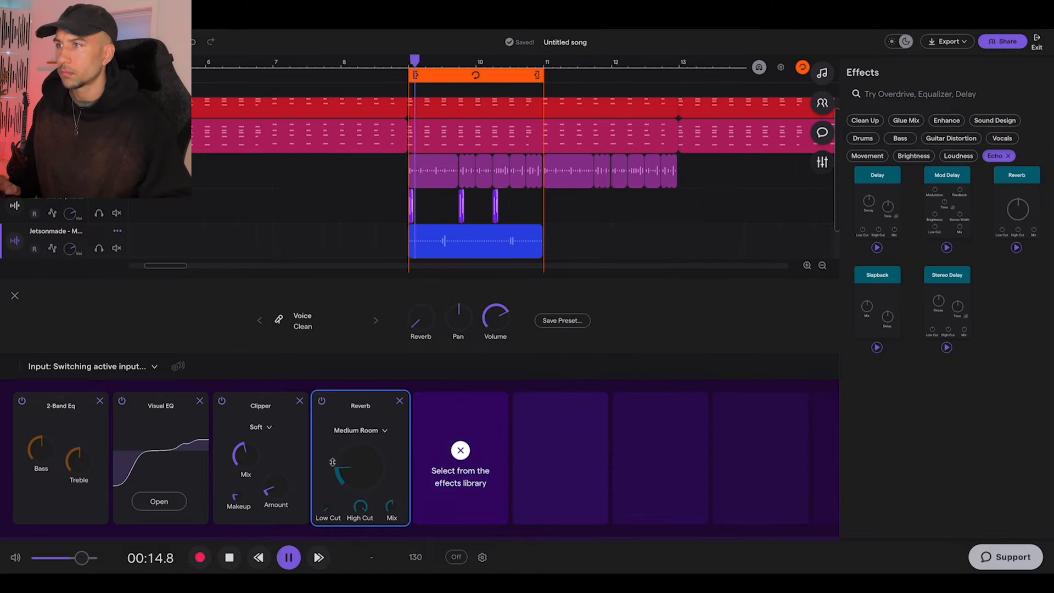
Set the clap track's Reverb type to Rich Plate and play the drum pattern from bar 9.
left_click(357, 433)
left_click(373, 487)
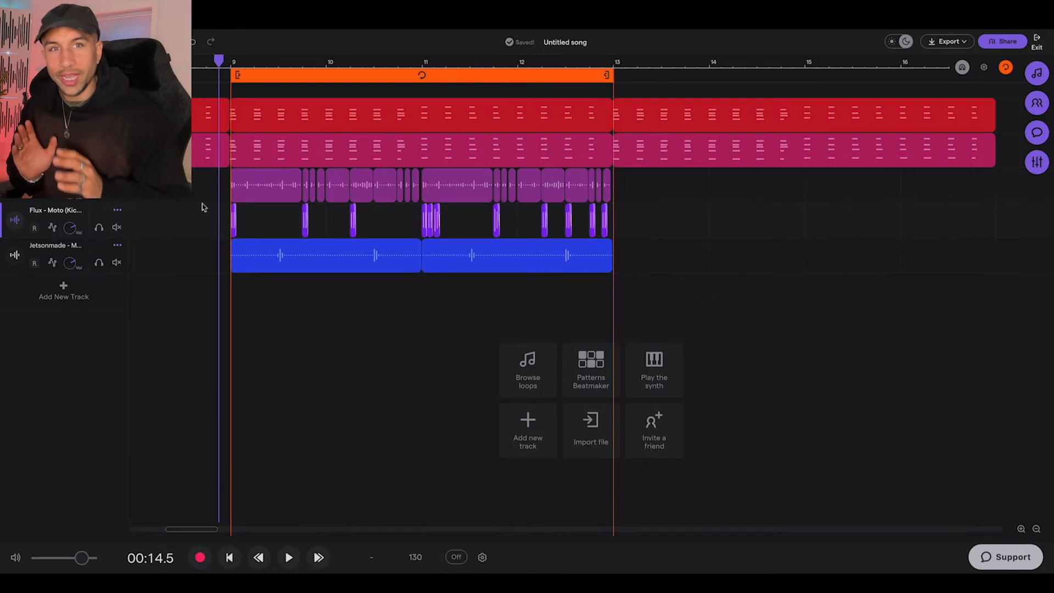
key("space")
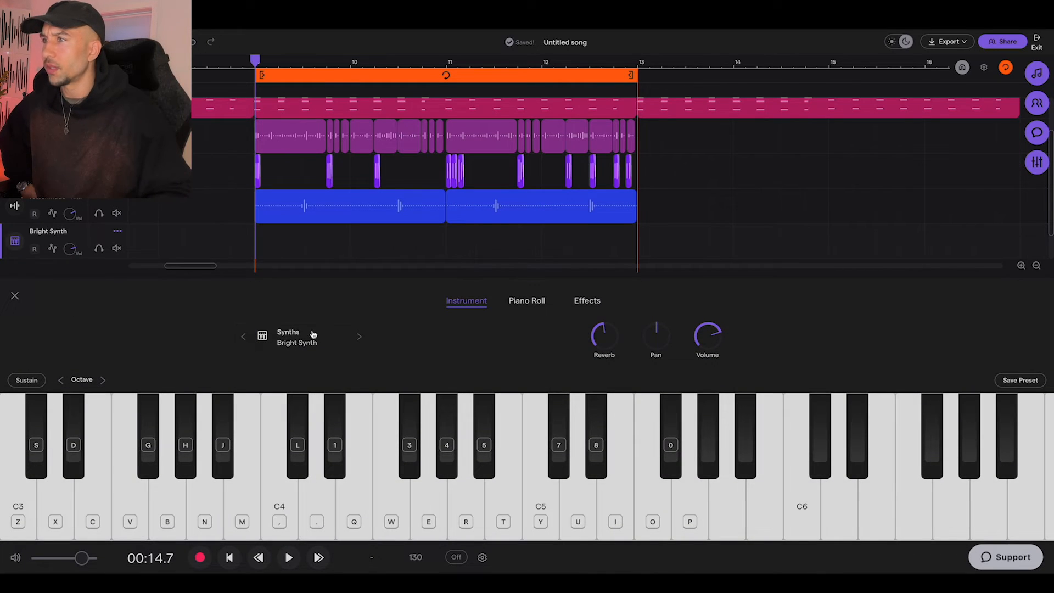
Replace the Bright Synth instrument with the 808 Big Wide preset from Bass & 808s, 808 (with glide).
left_click(312, 334)
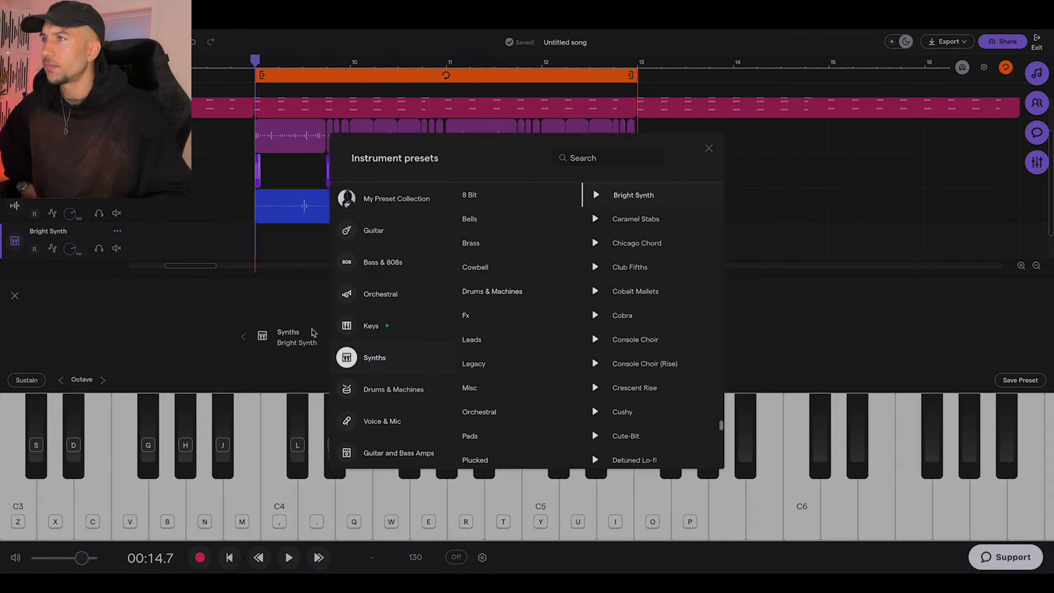
left_click(417, 232)
left_click(400, 262)
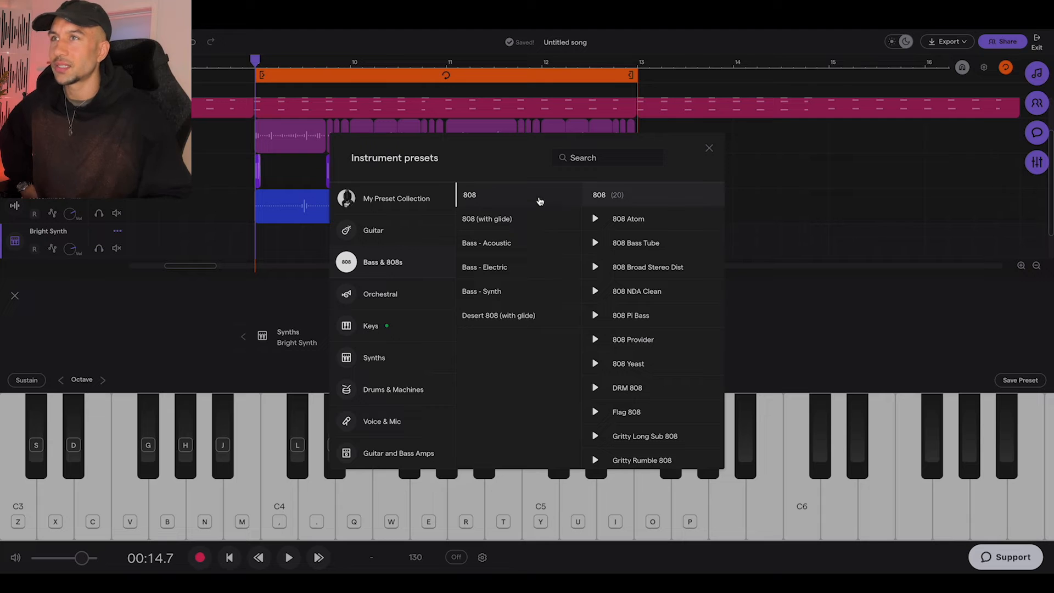
left_click(524, 220)
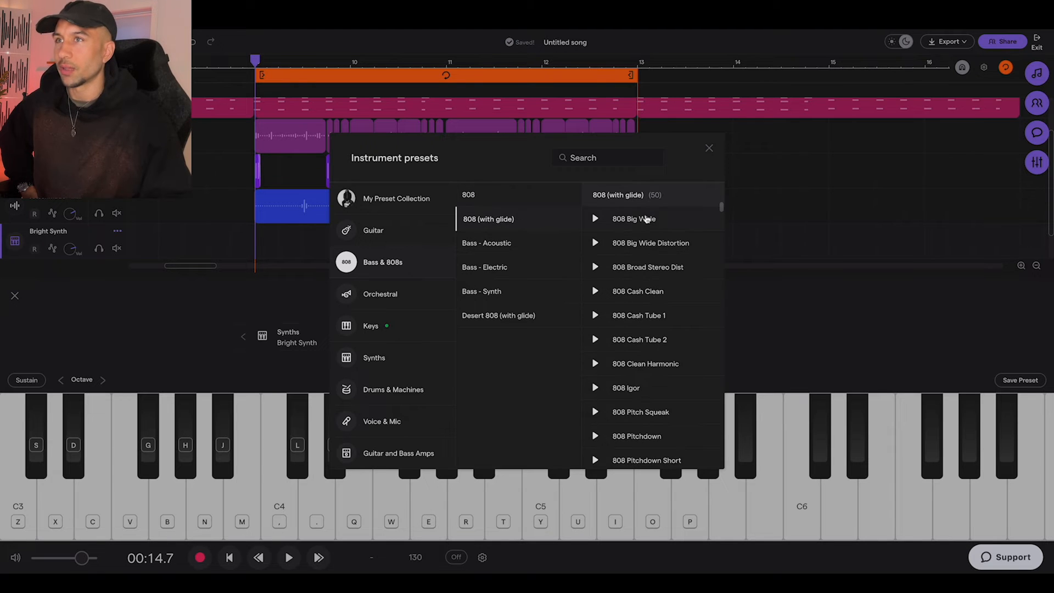
left_click(648, 220)
scroll(71, 214, "down", 1)
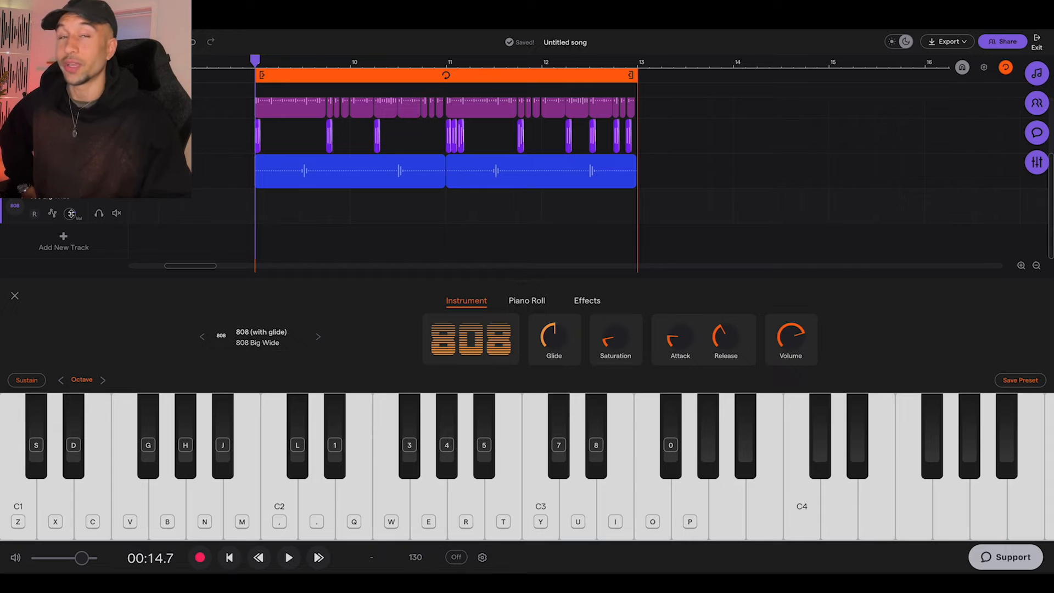
Arm the 808 track for recording, audition its bass notes and switch the preset to 808 Cash Clean.
left_click(34, 214)
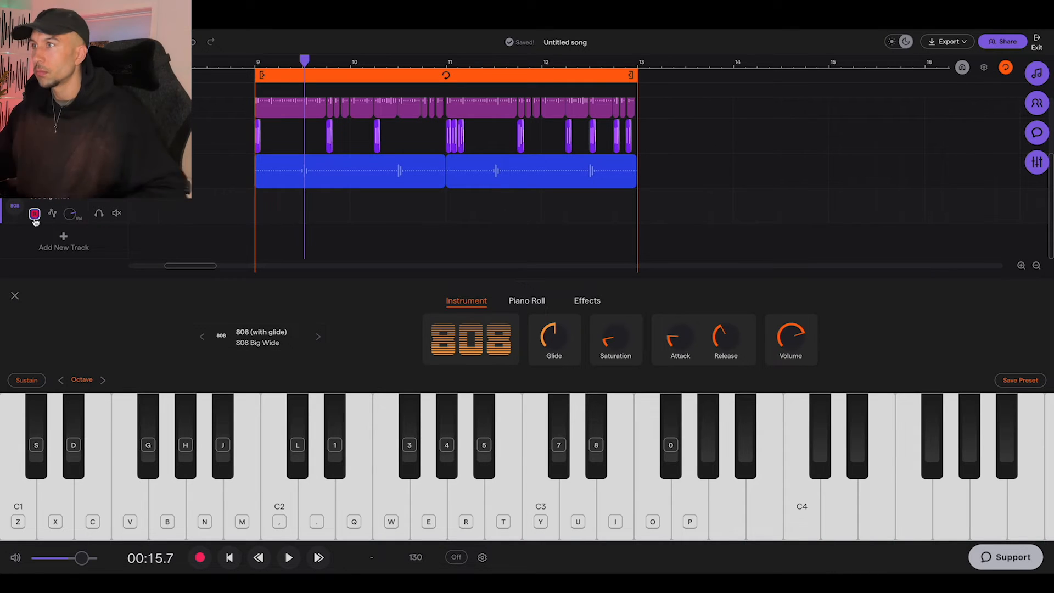
key("d")
key("d")
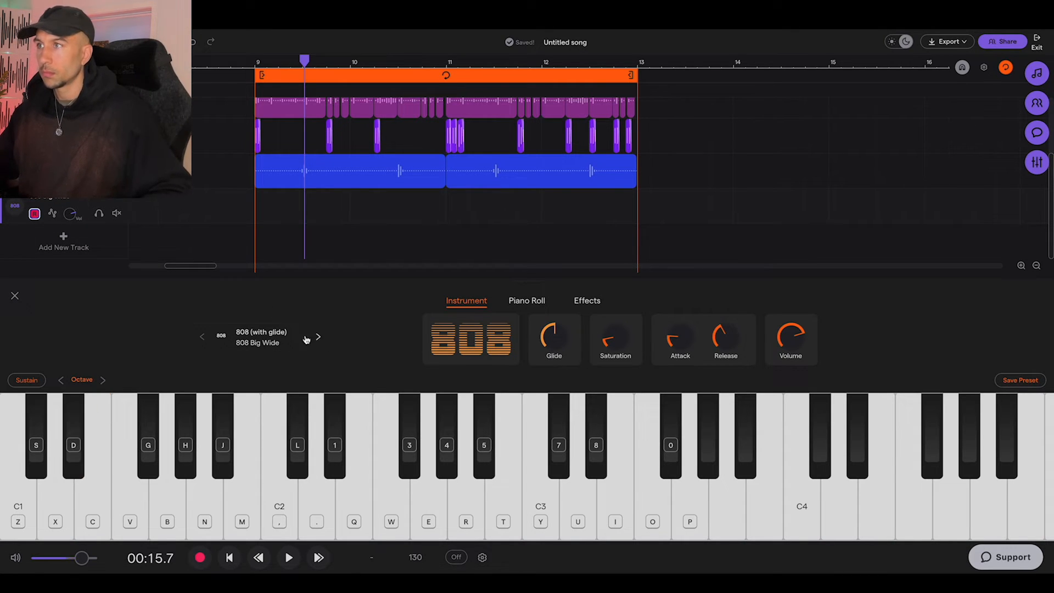
left_click(318, 336)
key("d")
key("d")
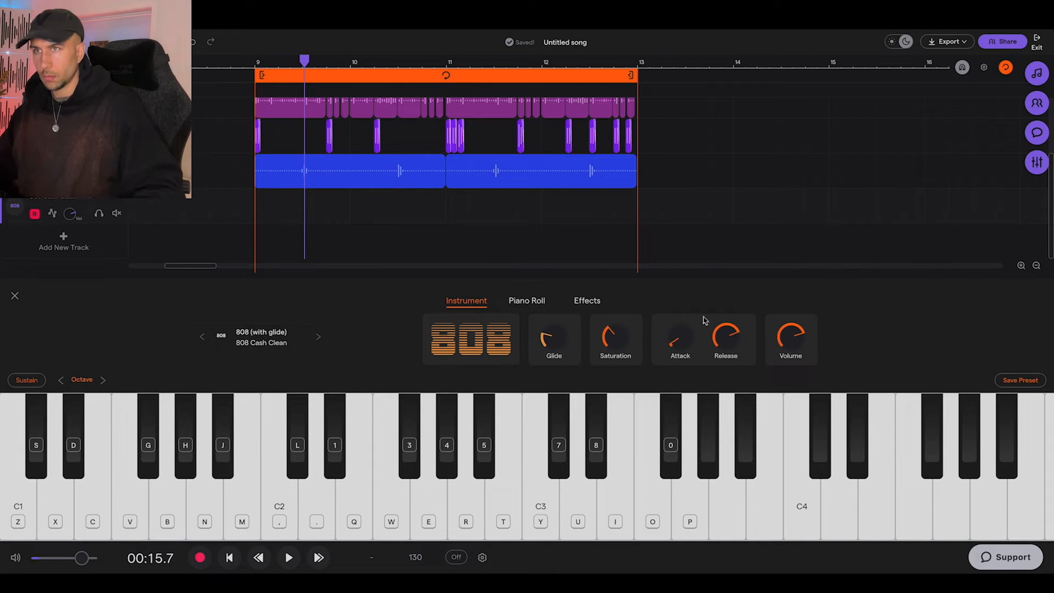
Audition bass notes including D3 on 808 Cash Clean and create a MIDI region at bar 9 on its track.
key("g")
key("d")
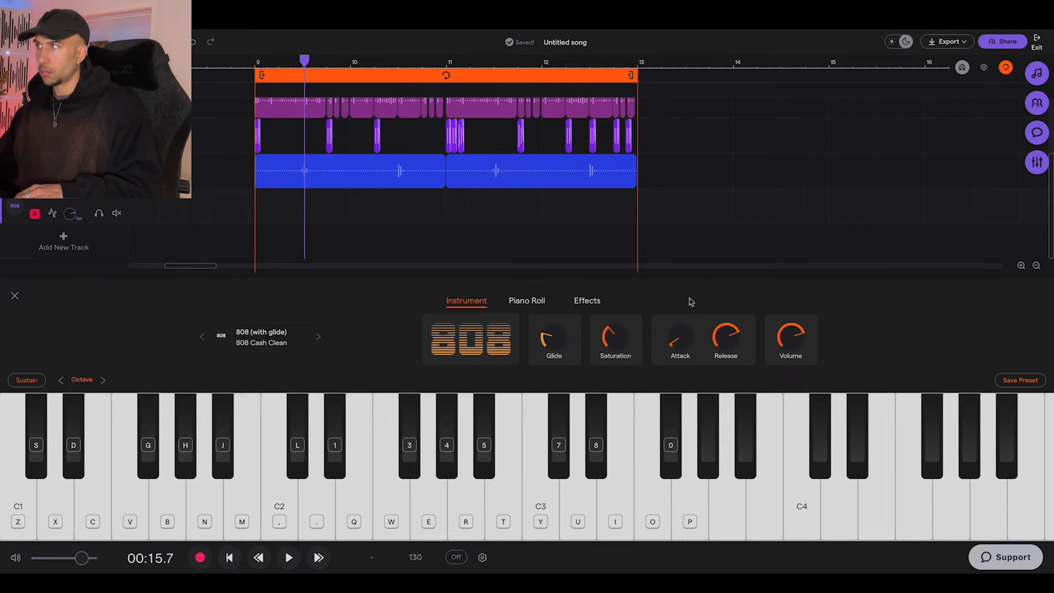
key("d")
left_click(578, 424)
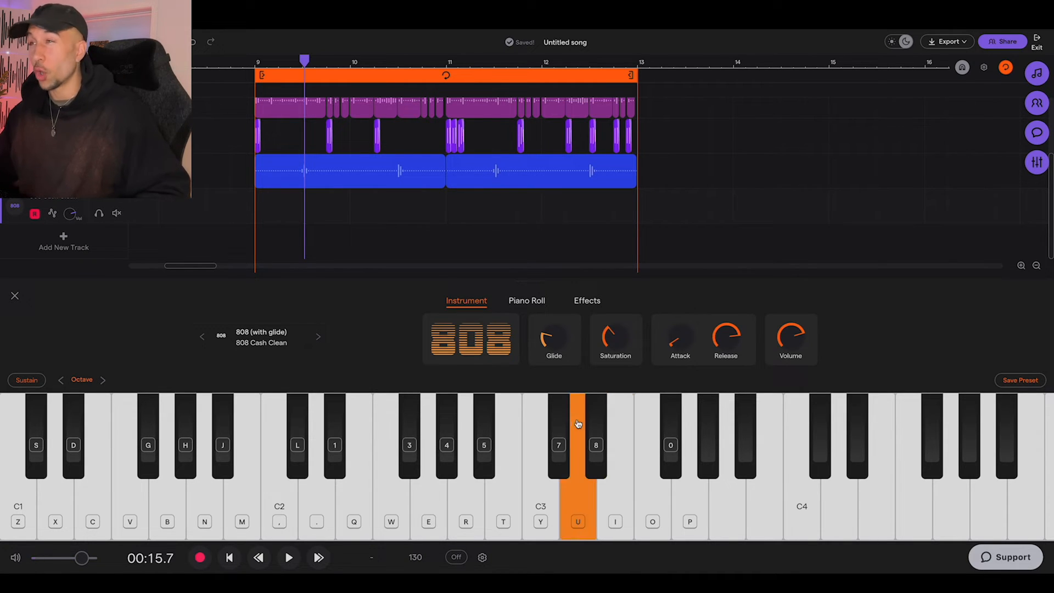
double_click(263, 224)
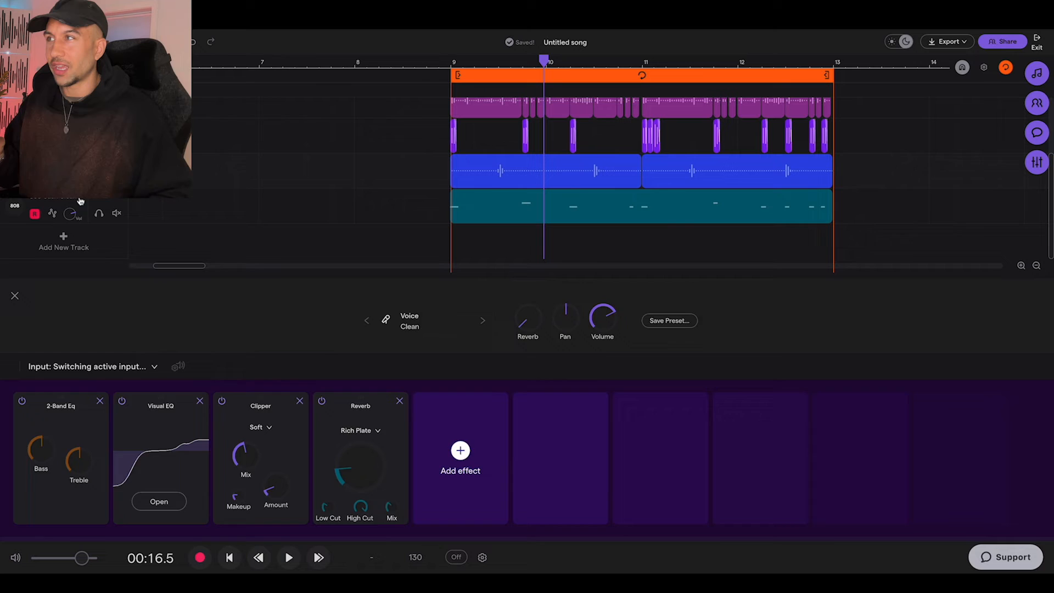
Add Juicy Distortion from the Guitar Distortion category before the Clipper on the 808 Cash Clean track, raise Dist to about 0.87 and lower Mix.
left_click(58, 201)
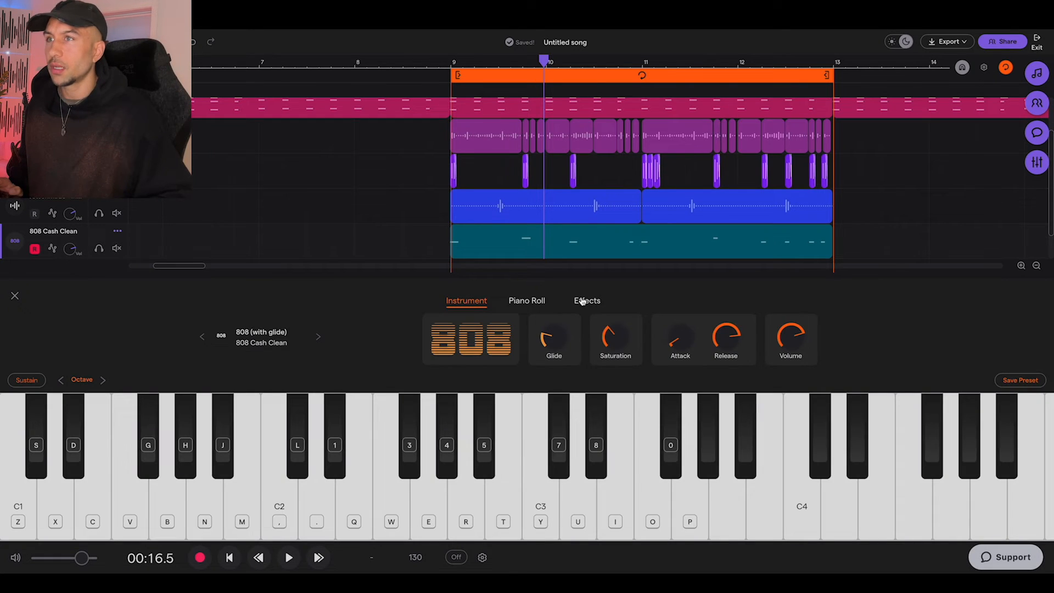
left_click(582, 302)
left_click(273, 416)
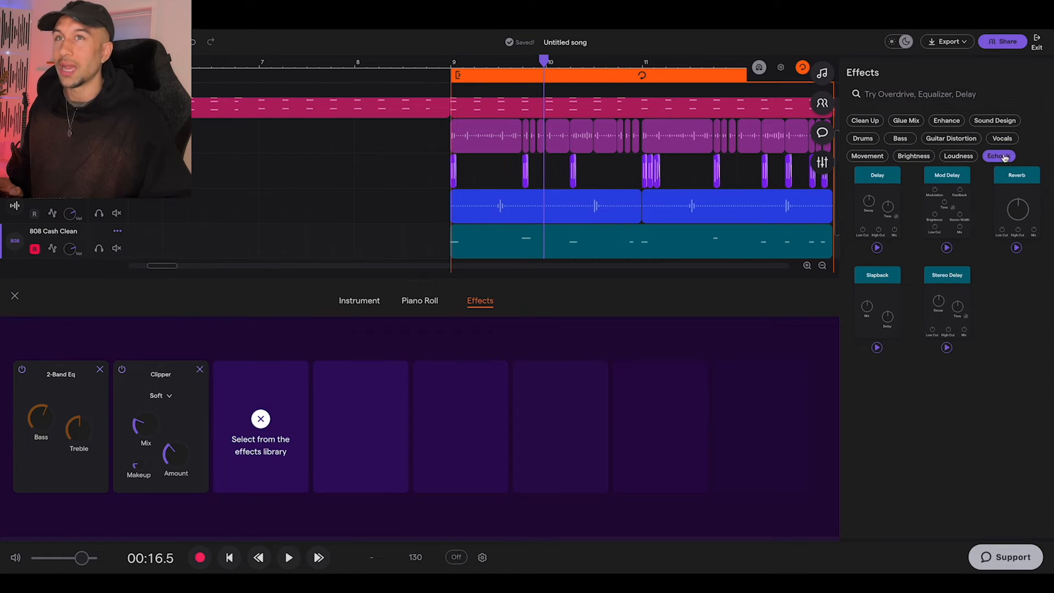
left_click(1004, 156)
left_click(900, 139)
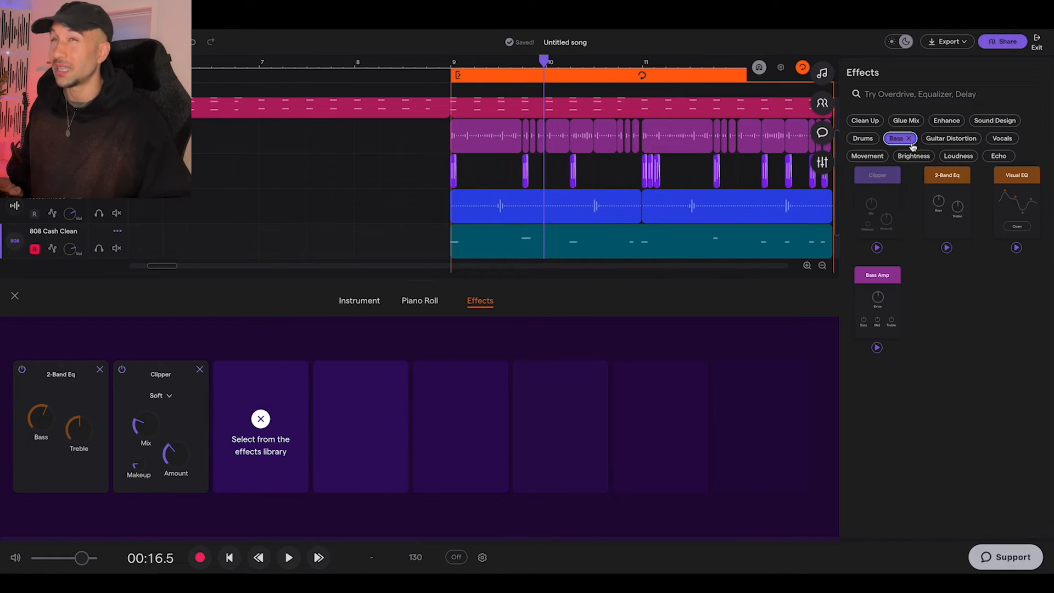
left_click(912, 142)
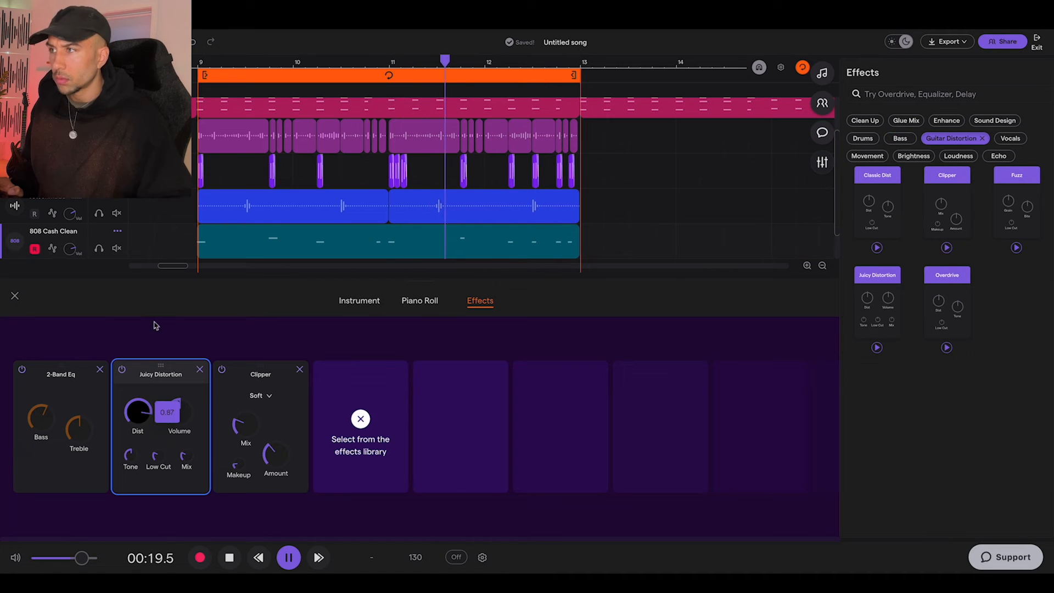
left_click_drag(156, 316, 157, 310)
mouse_move(186, 455)
left_mouse_down()
mouse_move(214, 383)
mouse_move(182, 469)
left_mouse_up()
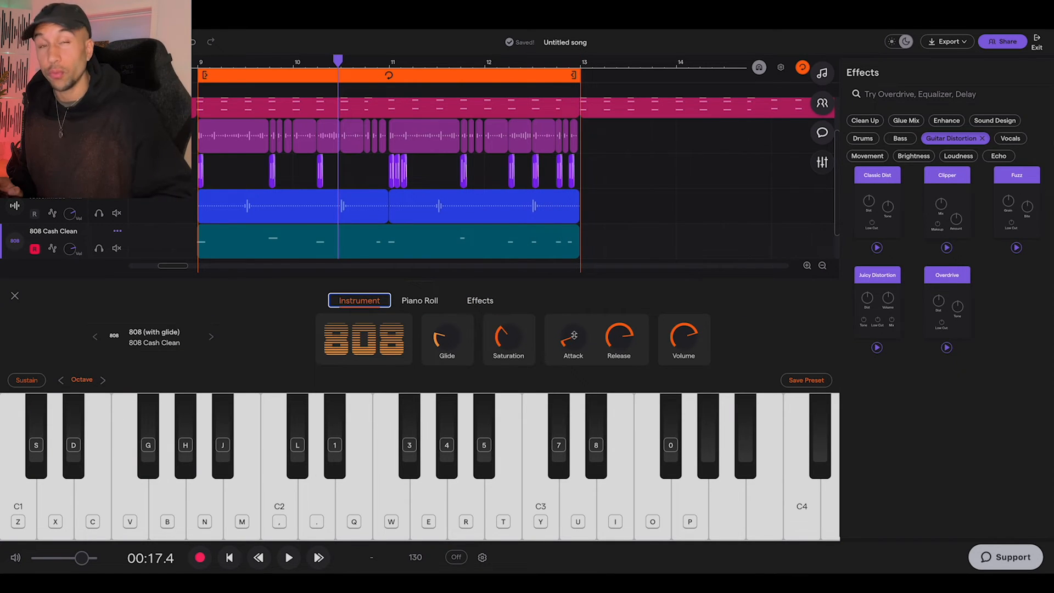
Listen to the 808 line with the drums and chords in bars 10 to 12.
key("space")
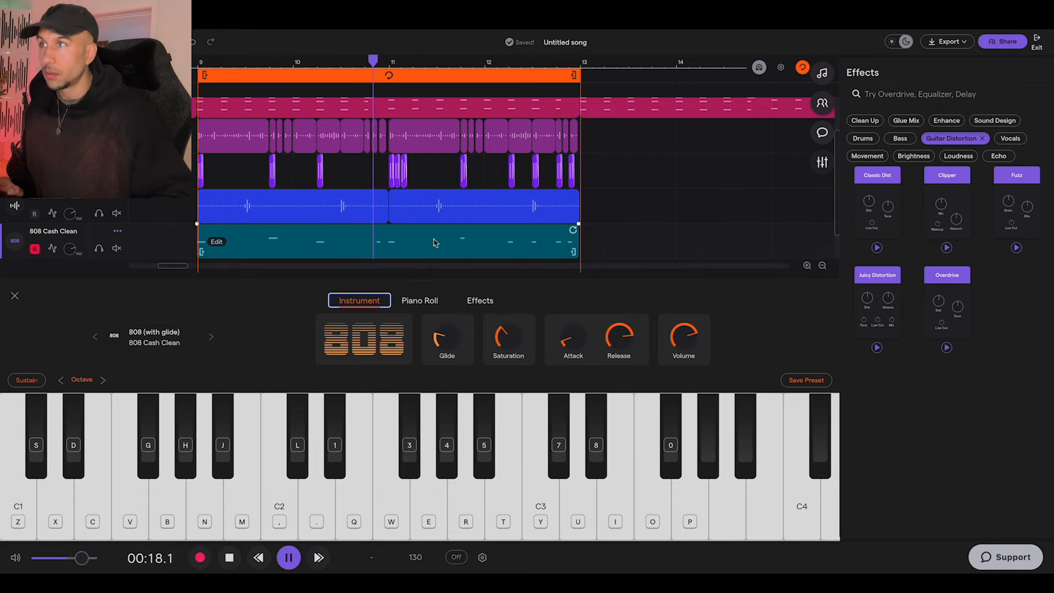
scroll(395, 193, "down", 2)
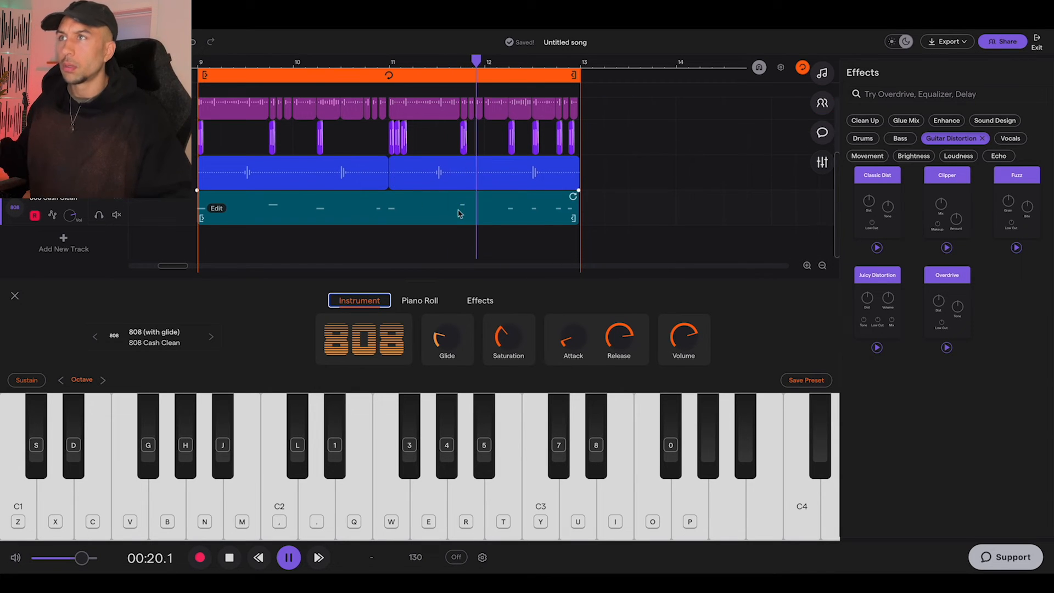